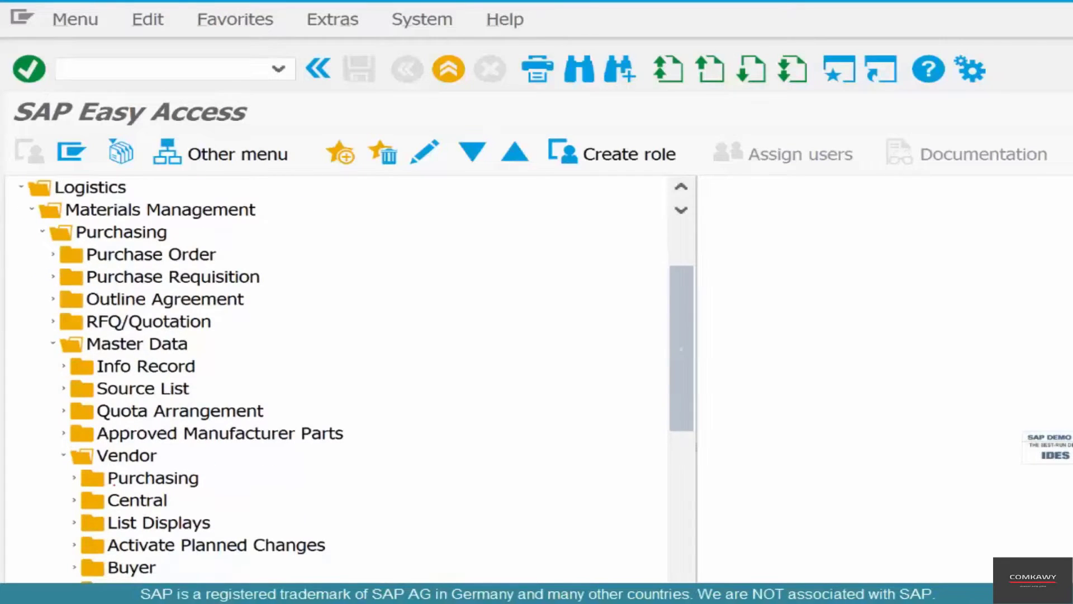
- Expand the Vendor > Central folder and launch XK01 - Create from the menu tree
{"action": "left_click", "coordinate": [137, 500]}
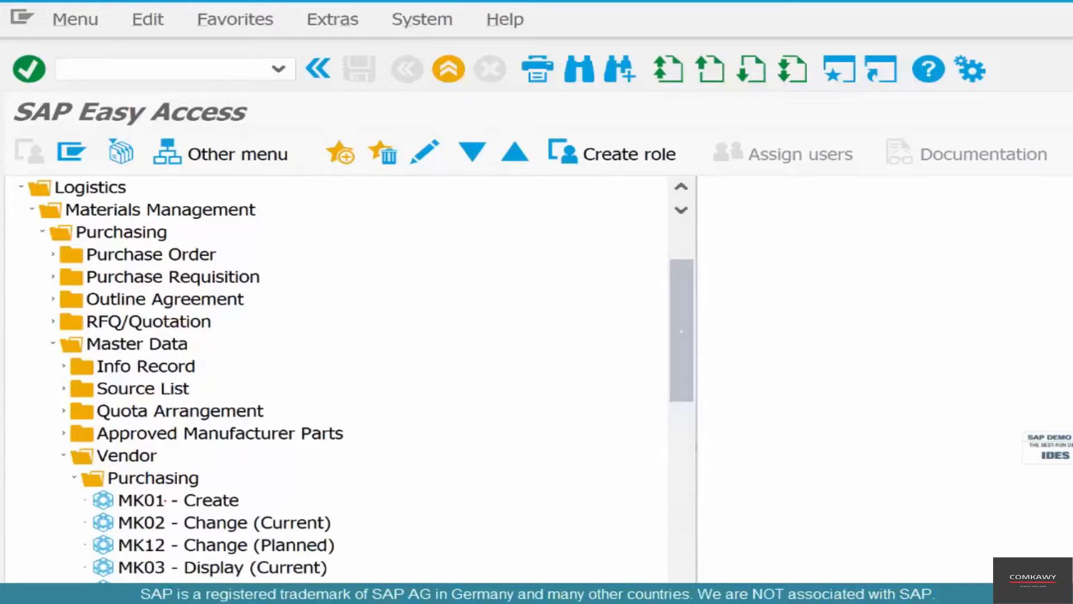
{"action": "left_click", "coordinate": [166, 499]}
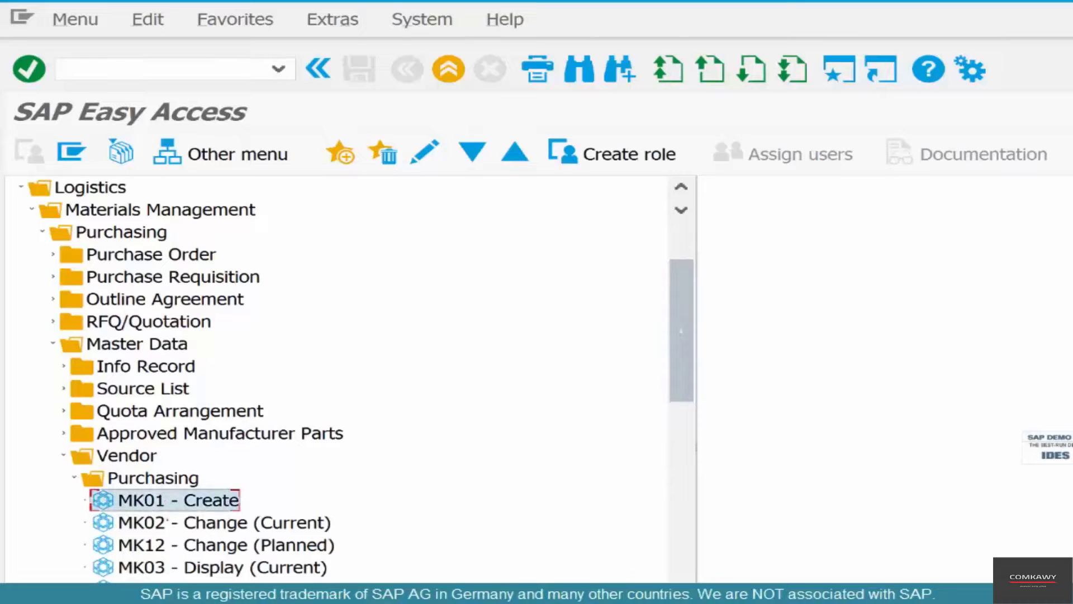
{"action": "left_click", "coordinate": [167, 522]}
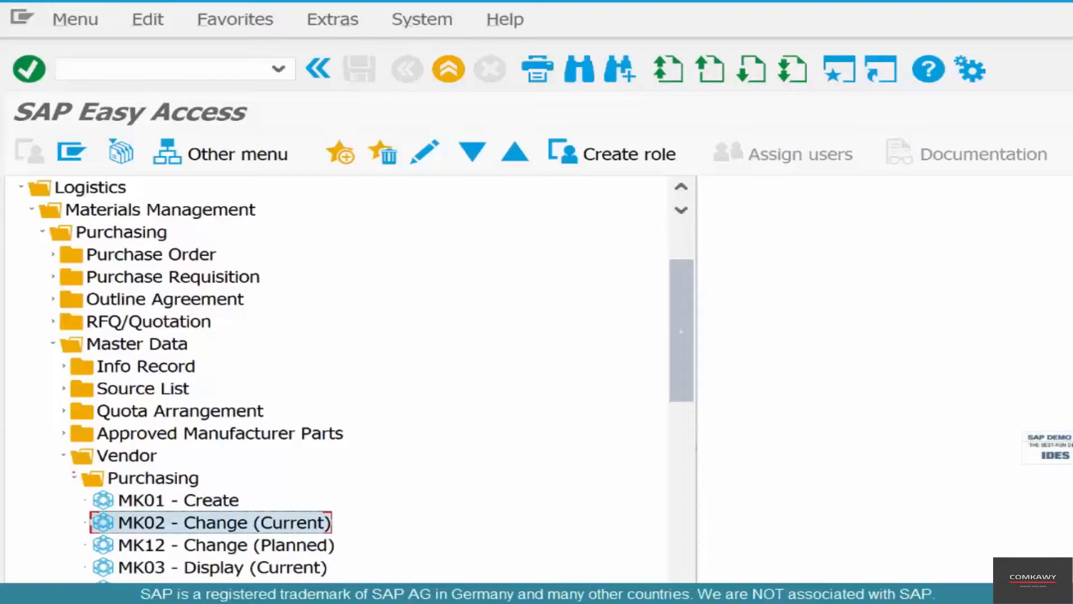
{"action": "double_click", "coordinate": [153, 478]}
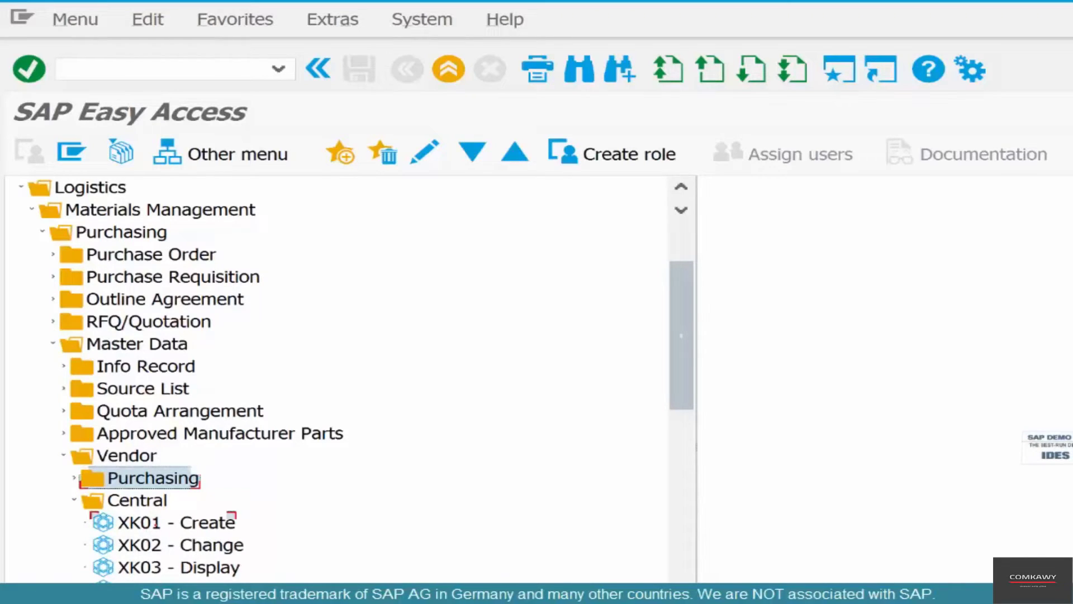
{"action": "left_click", "coordinate": [156, 523]}
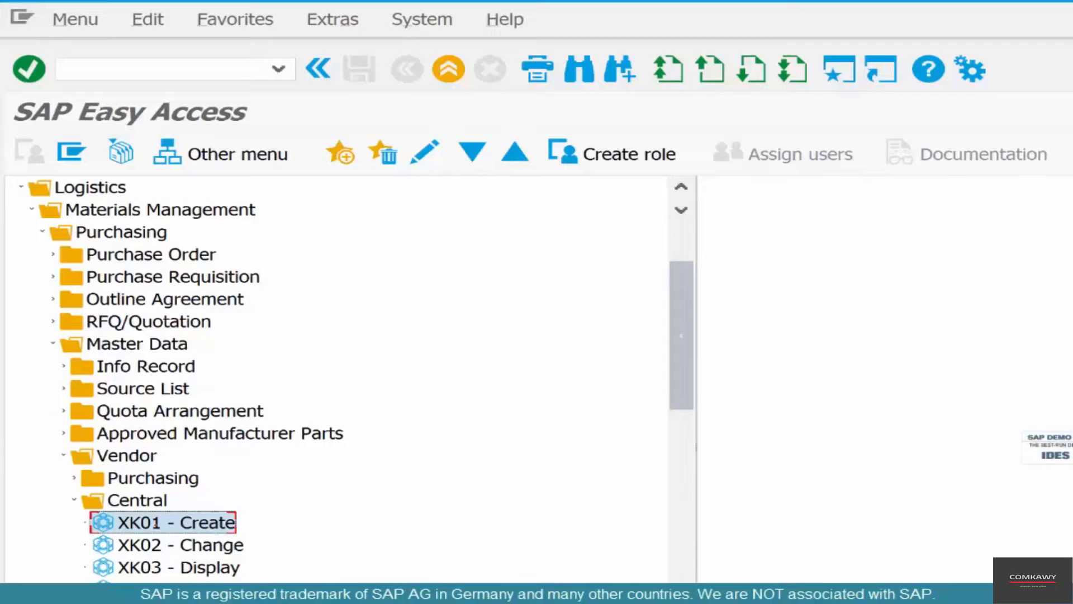
{"action": "double_click", "coordinate": [156, 523]}
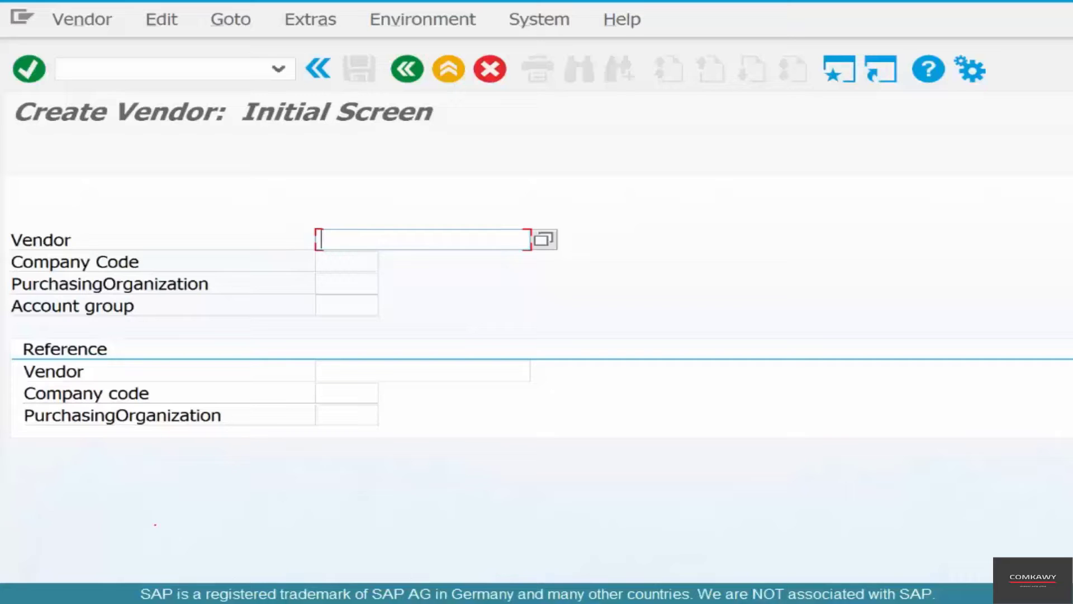
- Enter vendor 4002, company code US01, purchasing organization US01 and account group 0001
{"action": "type", "text": "400"}
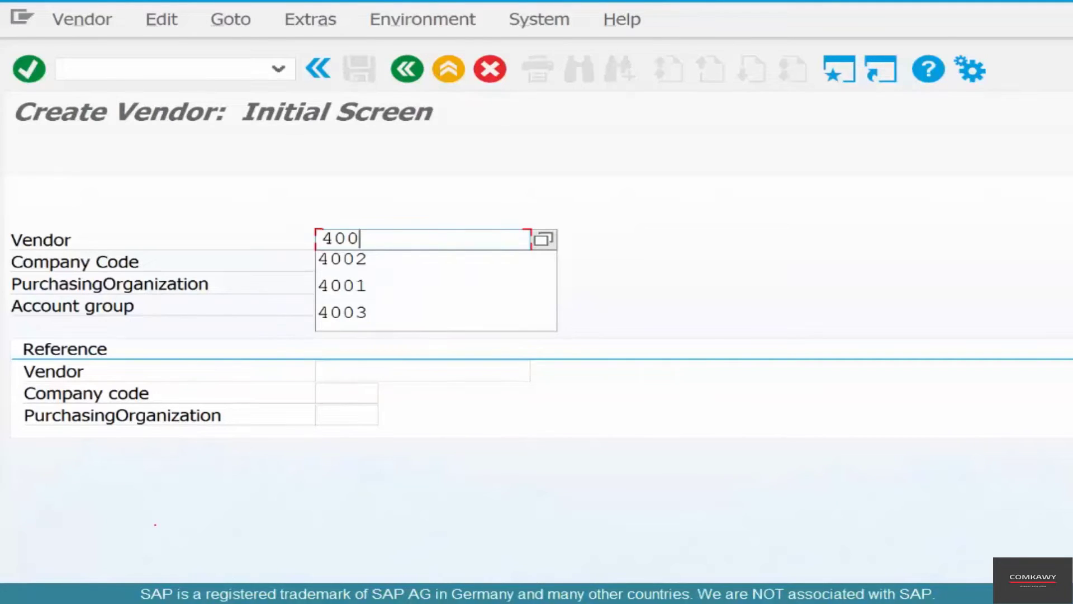
{"action": "type", "text": "2"}
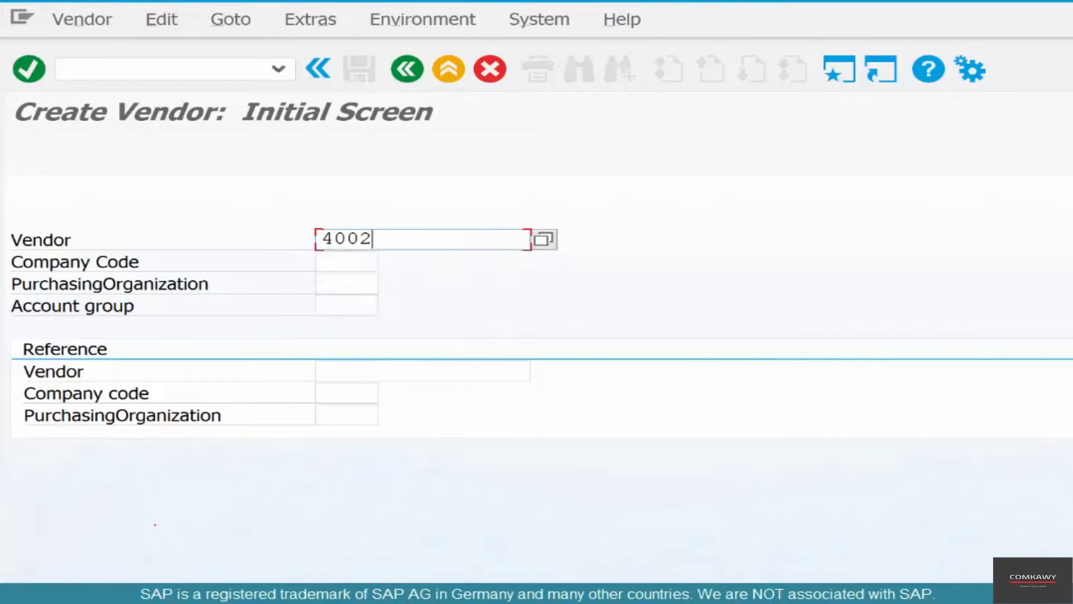
{"action": "key", "text": "Tab"}
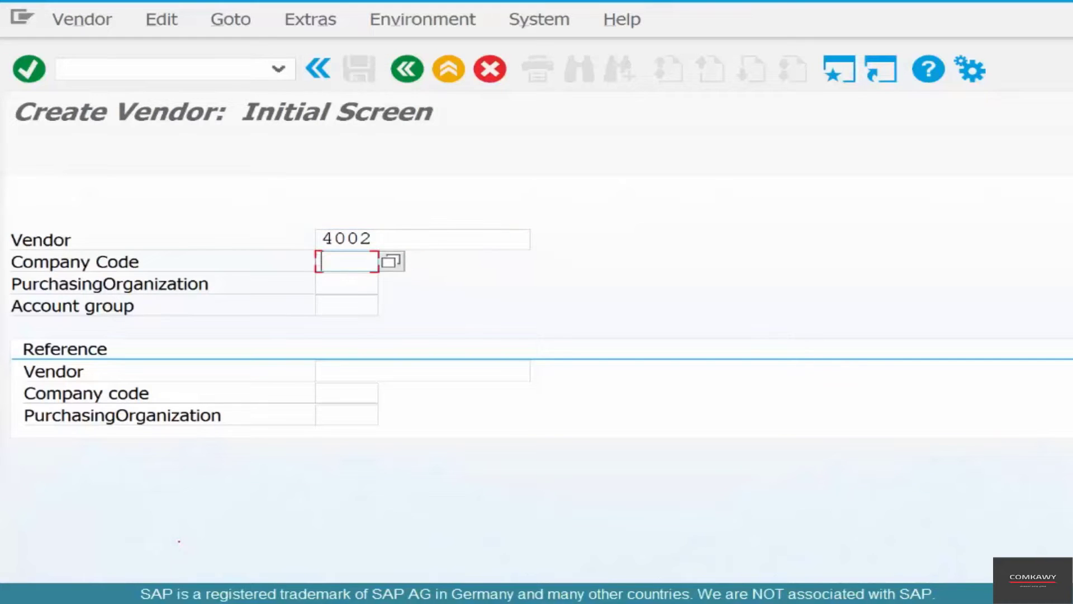
{"action": "key", "text": "Down"}
{"action": "key", "text": "Down"}
{"action": "key", "text": "Return"}
{"action": "key", "text": "Tab"}
{"action": "key", "text": "Down"}
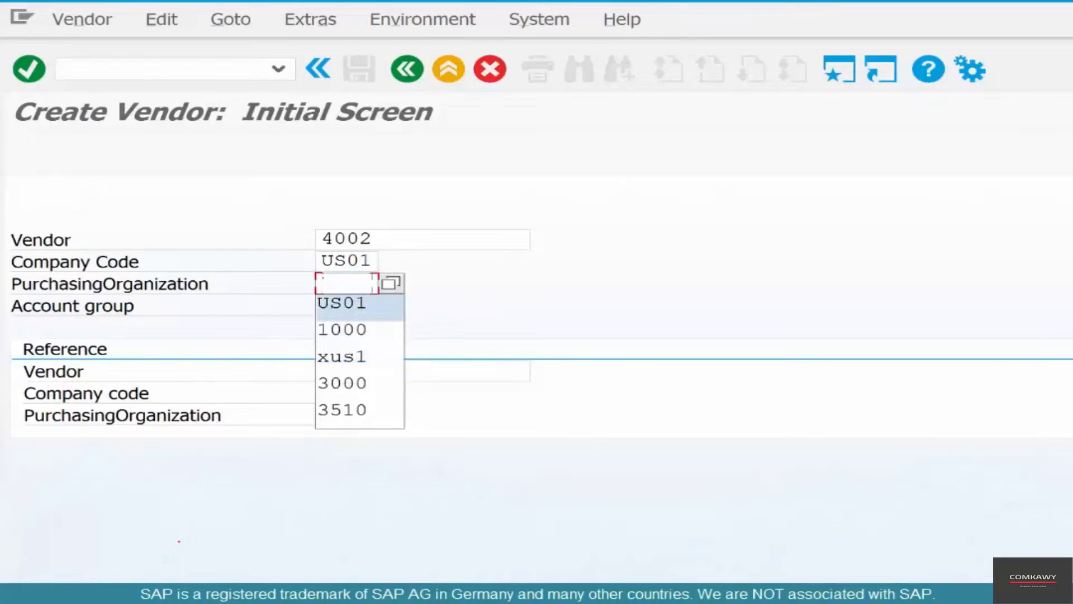
{"action": "type", "text": "US0"}
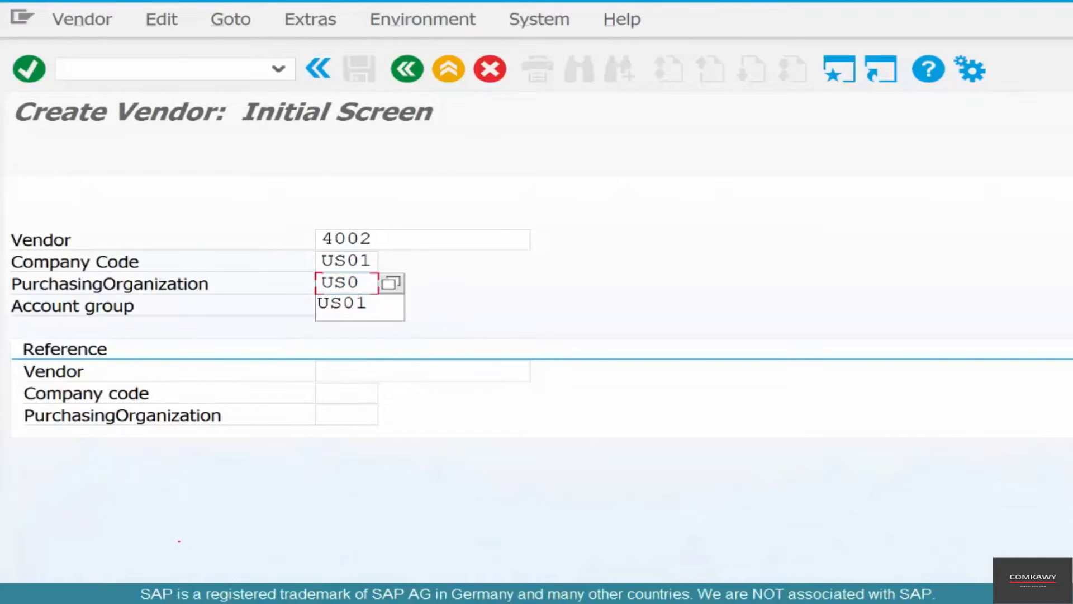
{"action": "type", "text": "1"}
{"action": "key", "text": "Tab"}
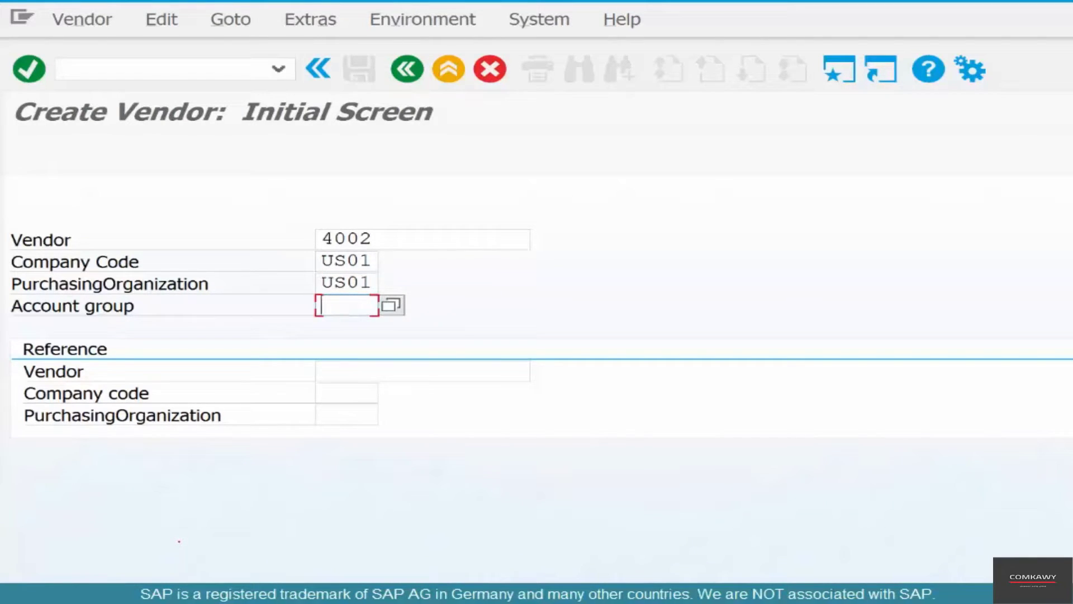
{"action": "type", "text": "000"}
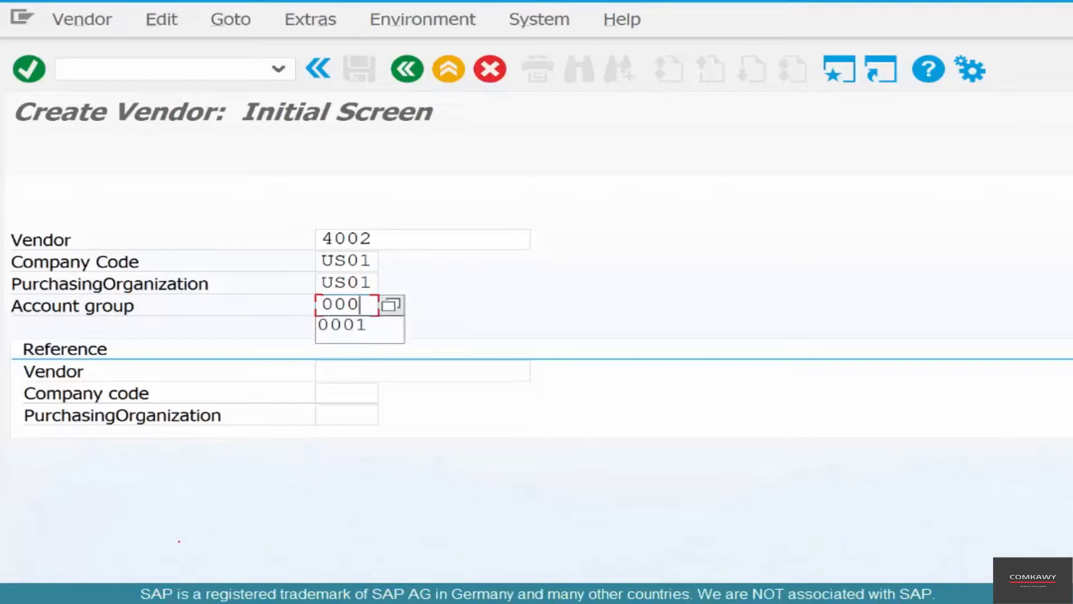
{"action": "type", "text": "1"}
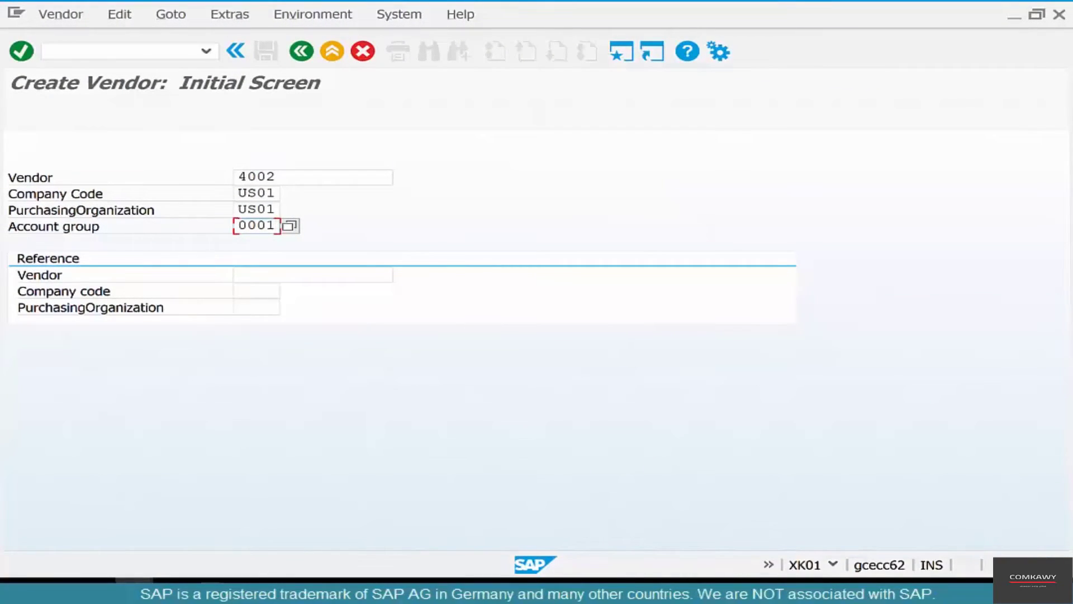
- Confirm the initial entries, then enter name Coffee Supplies Inc and search term cs
{"action": "key", "text": "Return"}
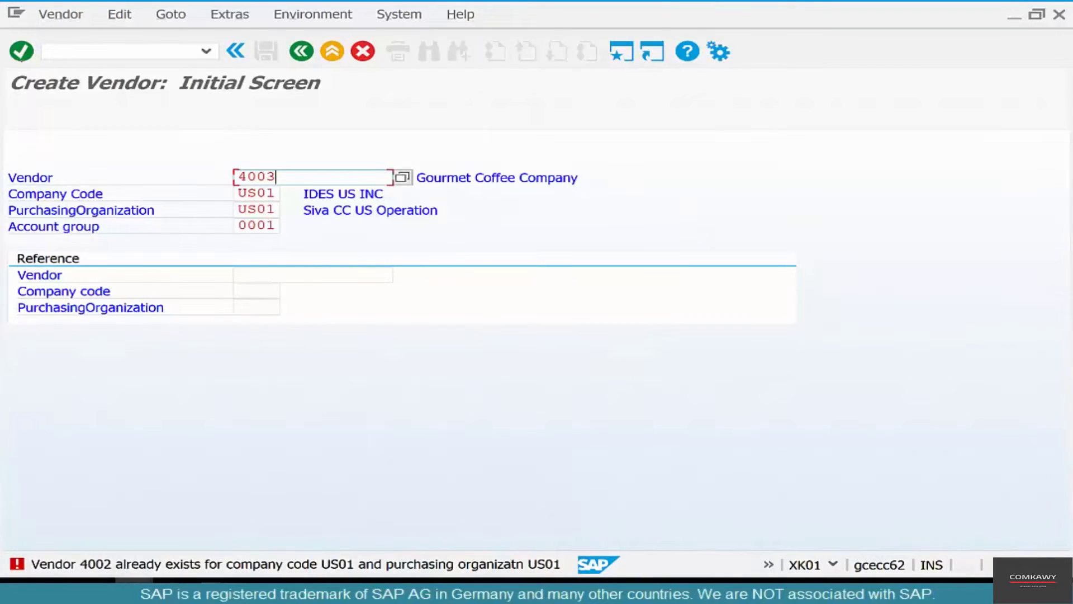
{"action": "key", "text": "Return"}
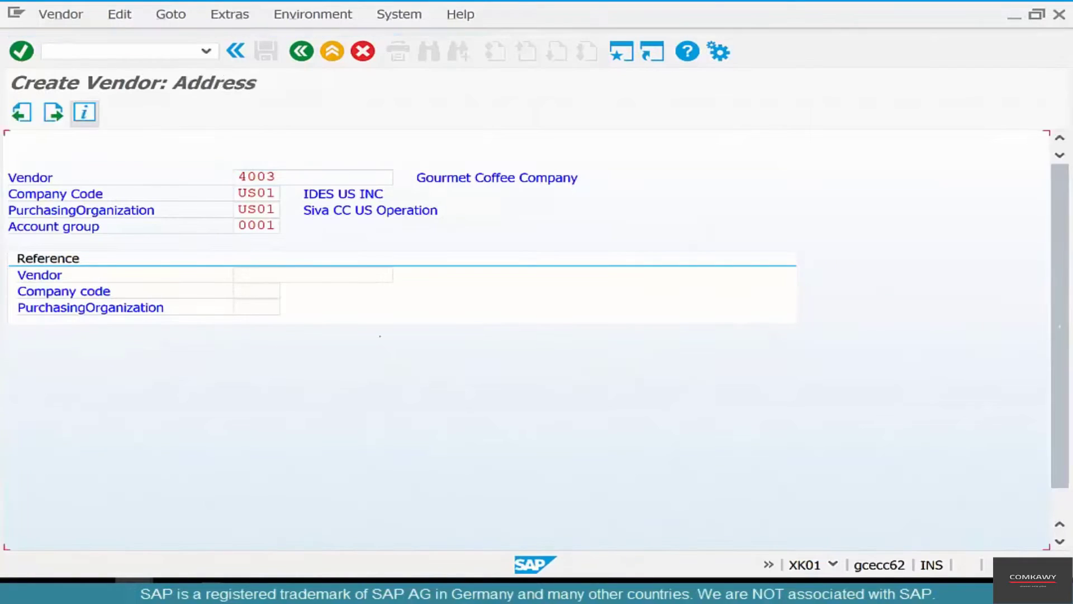
{"action": "left_click", "coordinate": [238, 228]}
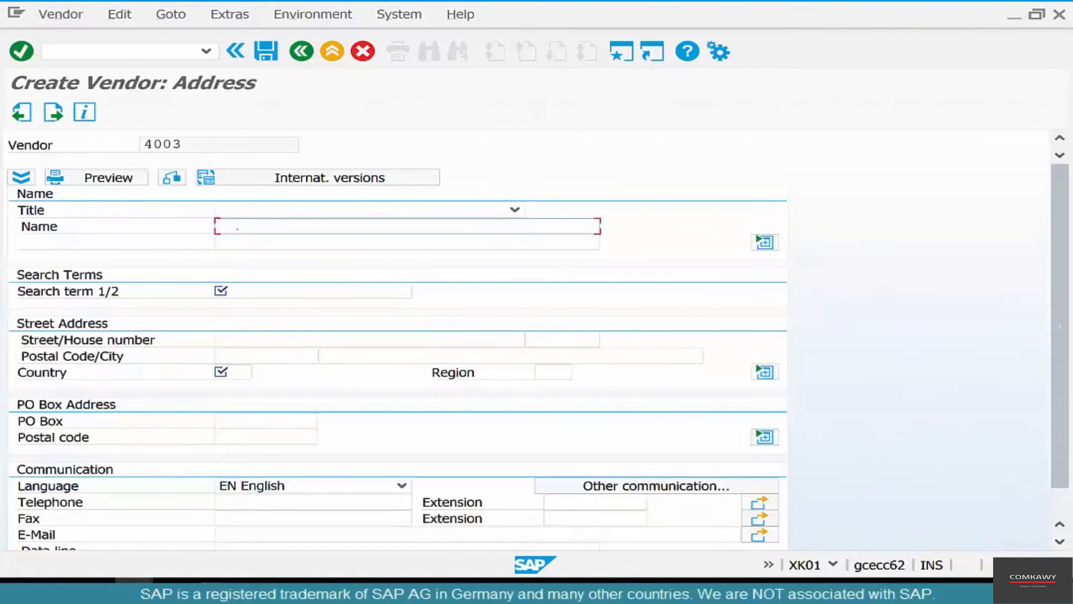
{"action": "type", "text": "C"}
{"action": "key", "text": "Down"}
{"action": "key", "text": "Return"}
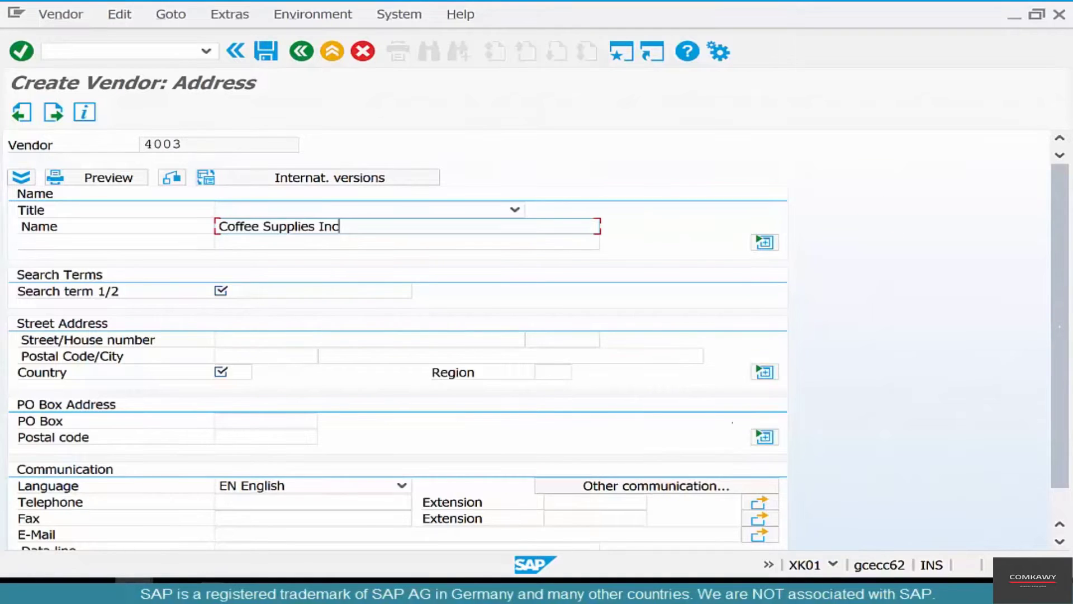
{"action": "left_click", "coordinate": [218, 290]}
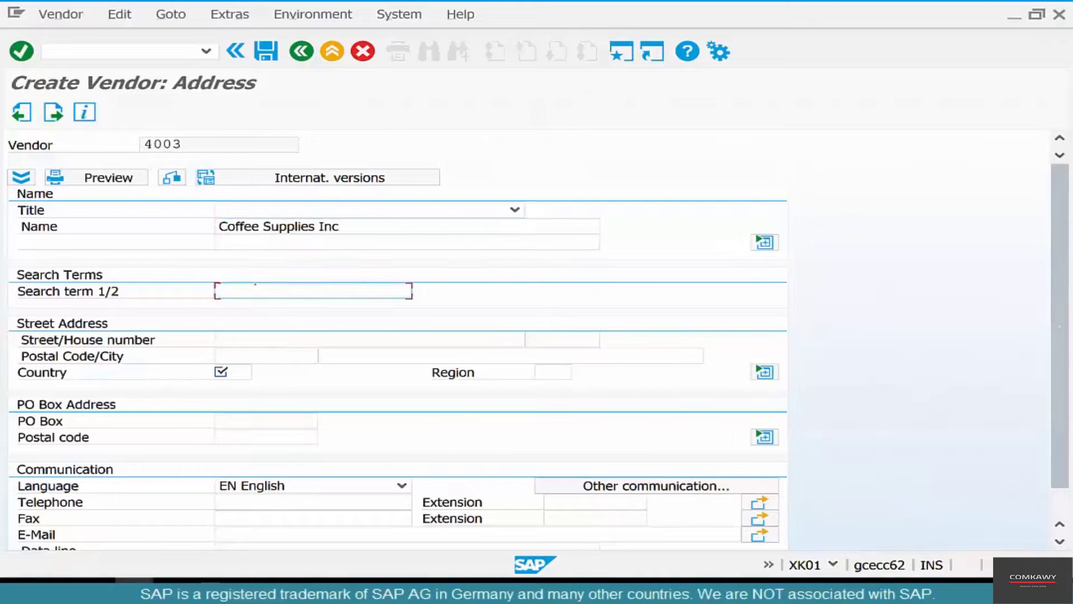
{"action": "type", "text": "cs"}
- Set the city to Chicago, country us and region il
{"action": "left_click", "coordinate": [257, 339]}
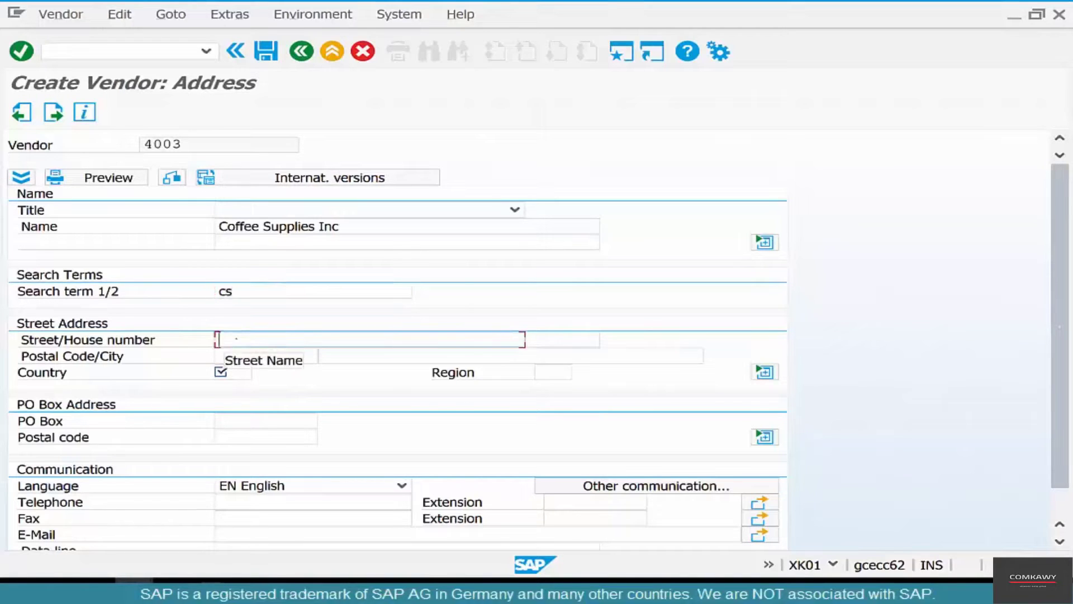
{"action": "left_click", "coordinate": [323, 356]}
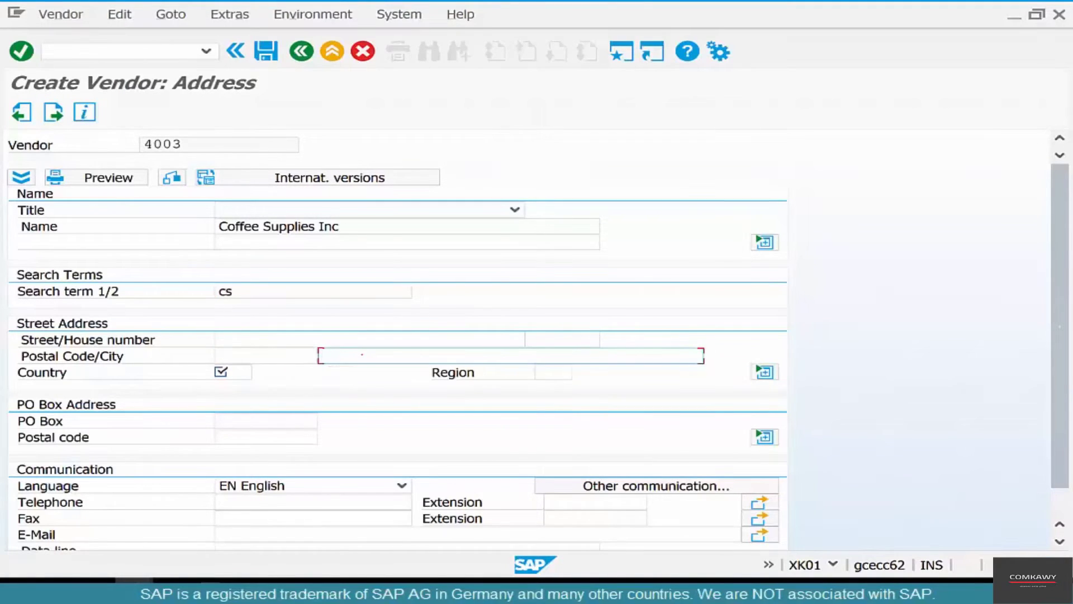
{"action": "type", "text": "c"}
{"action": "key", "text": "Down"}
{"action": "key", "text": "Return"}
{"action": "left_click", "coordinate": [223, 372]}
{"action": "type", "text": "us"}
{"action": "left_click", "coordinate": [540, 372]}
{"action": "type", "text": "il"}
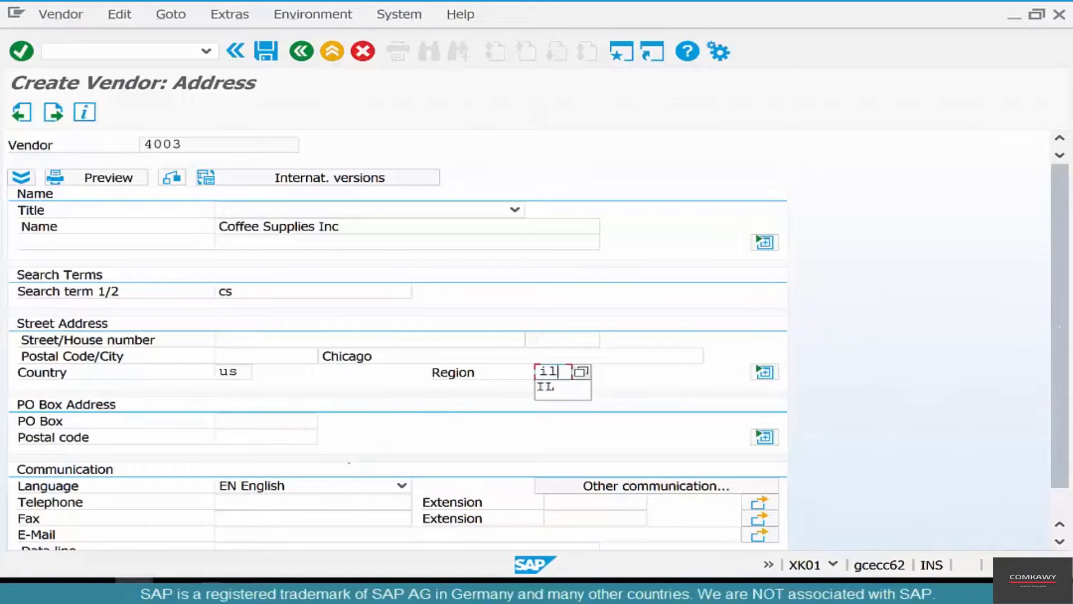
- Fill in the vendor's telephone number and save with Ctrl+S
{"action": "left_click", "coordinate": [224, 501]}
{"action": "type", "text": "312-0"}
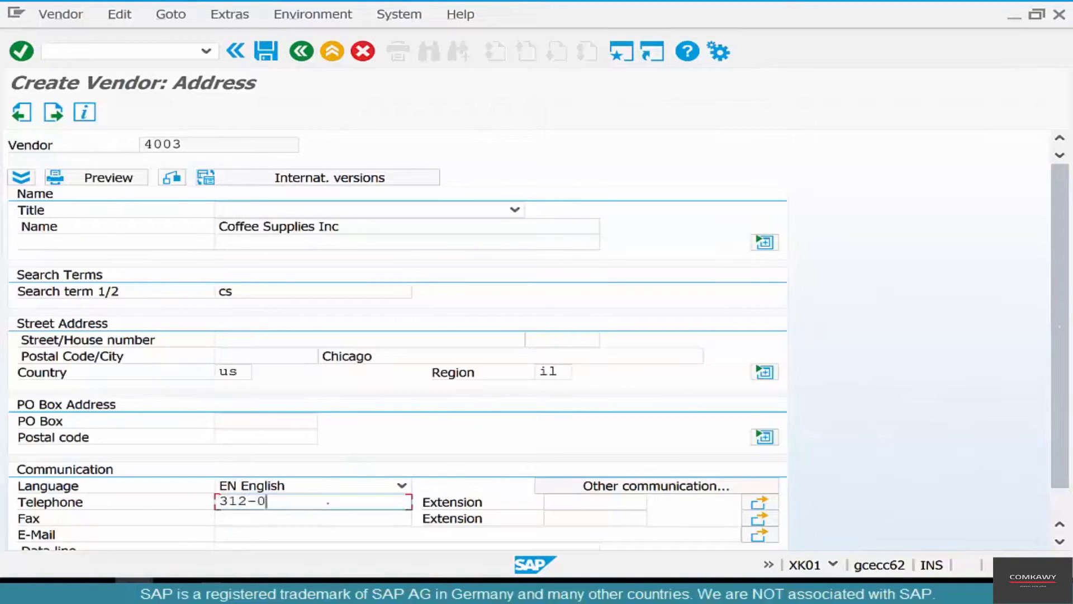
{"action": "type", "text": "00-0000"}
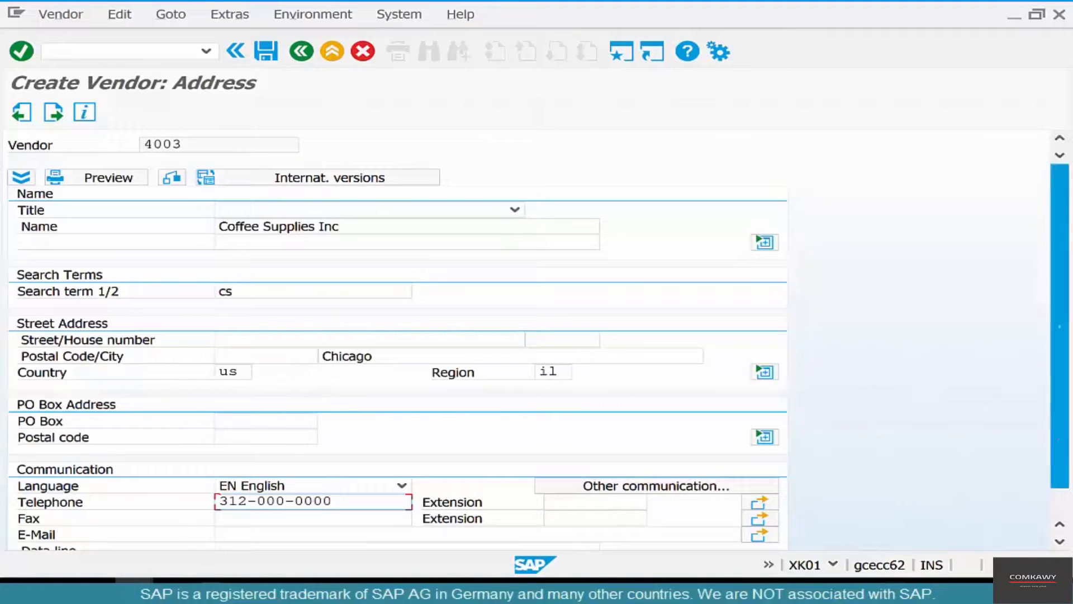
{"action": "scroll", "coordinate": [391, 335], "scroll_direction": "down", "scroll_amount": 1}
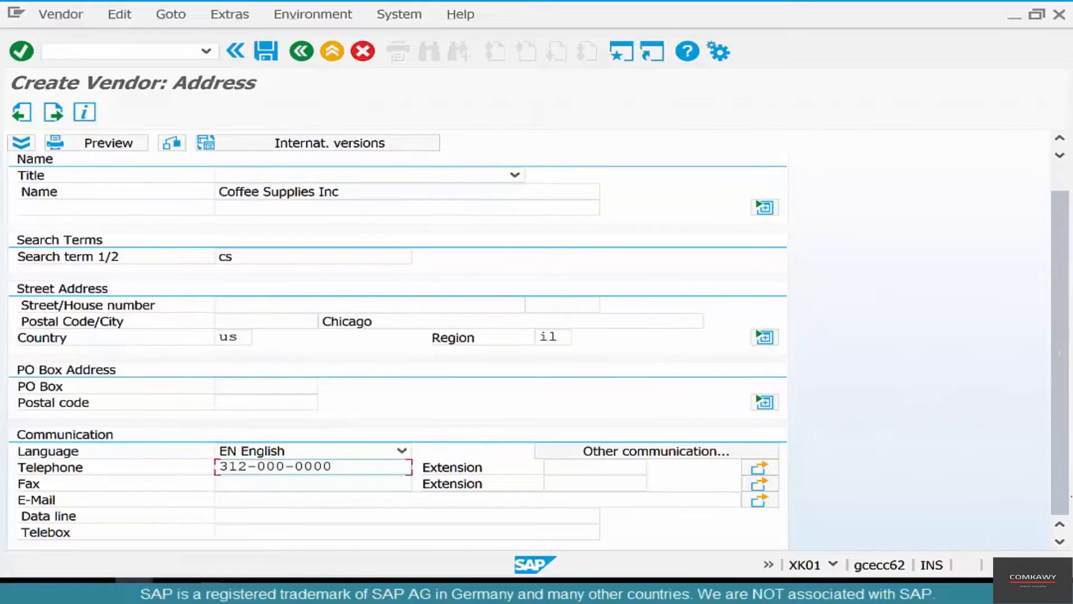
{"action": "key", "text": "ctrl+s"}
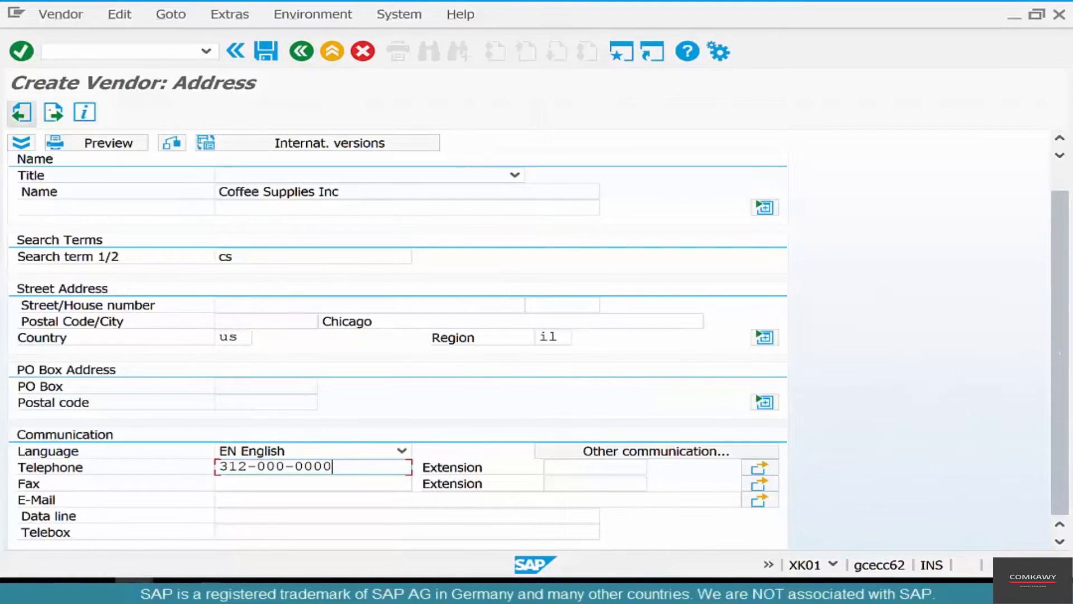
- Advance through Control and Payment transactions to the US01 Accounting information screen
{"action": "left_click", "coordinate": [54, 113]}
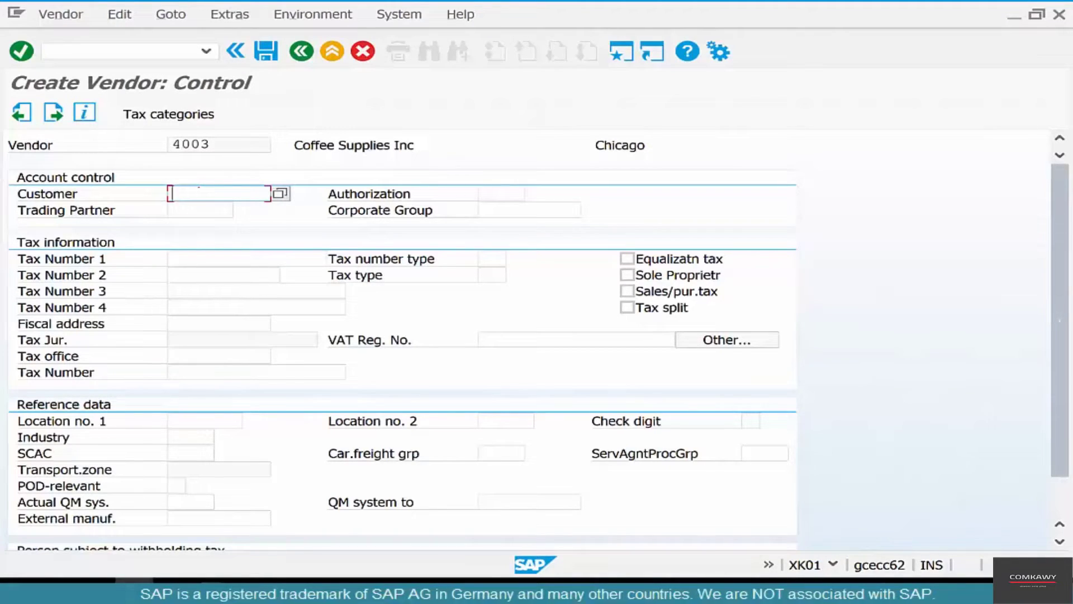
{"action": "left_click", "coordinate": [21, 51]}
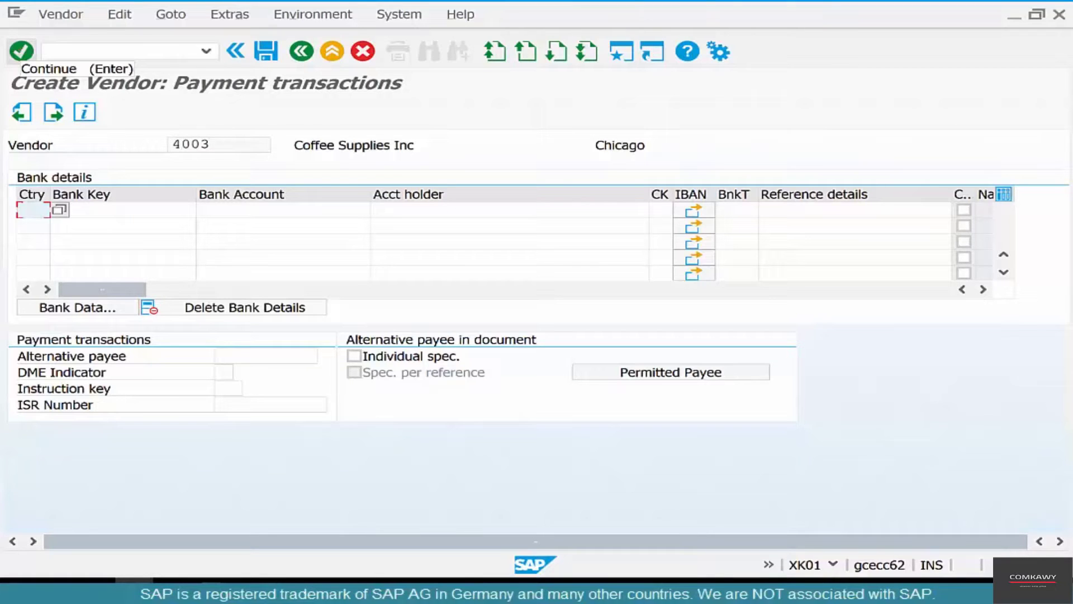
{"action": "left_click", "coordinate": [21, 51]}
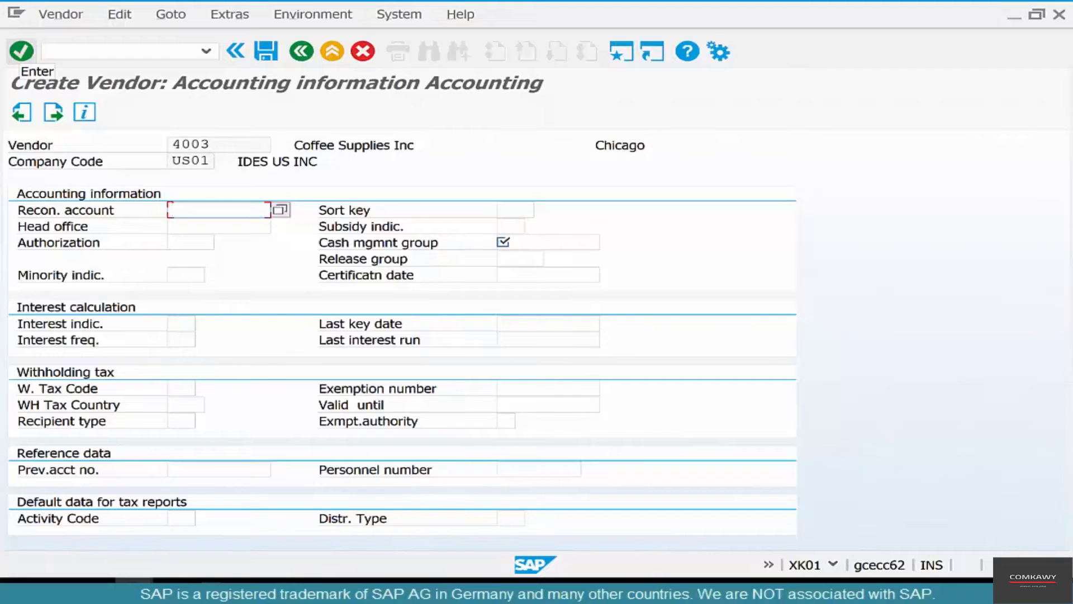
- Pick reconciliation account 160000 and cash management group A1 from history, then continue
{"action": "key", "text": "Down"}
{"action": "key", "text": "Down"}
{"action": "key", "text": "Return"}
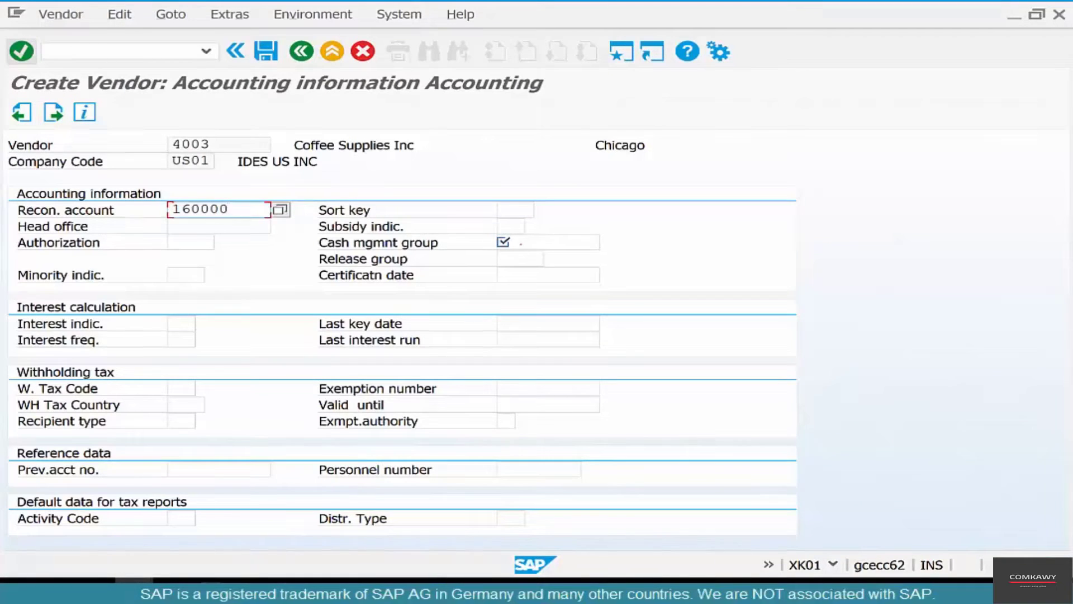
{"action": "left_click", "coordinate": [503, 242]}
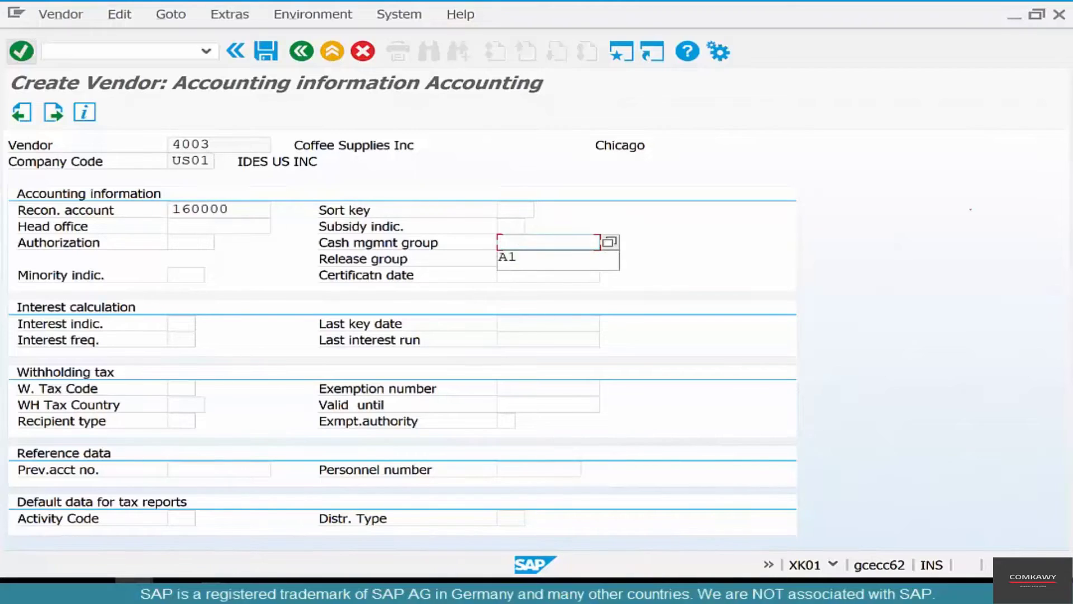
{"action": "left_click", "coordinate": [511, 259]}
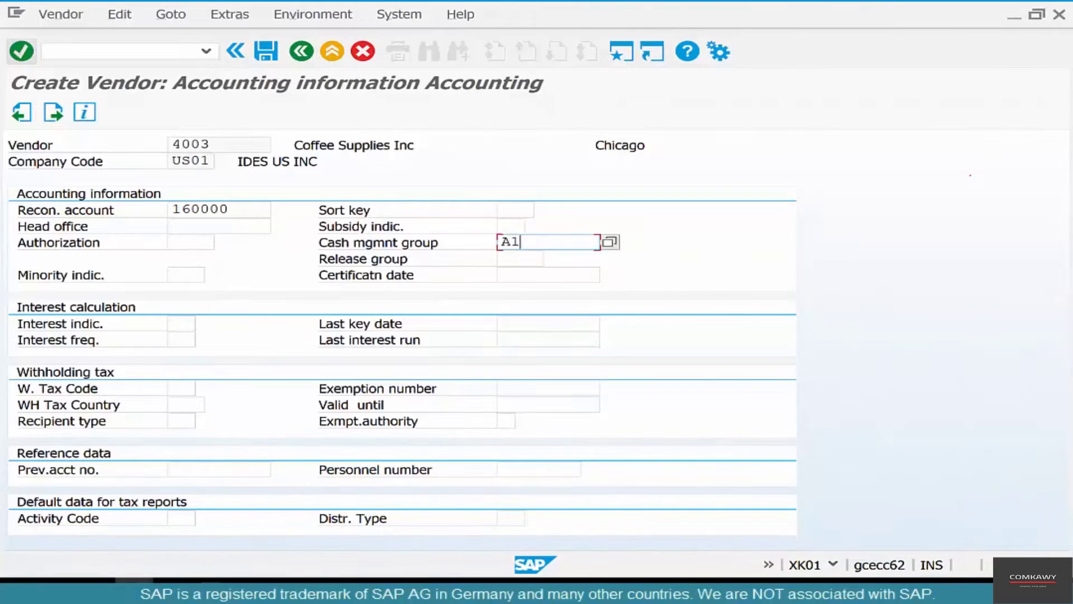
{"action": "key", "text": "Return"}
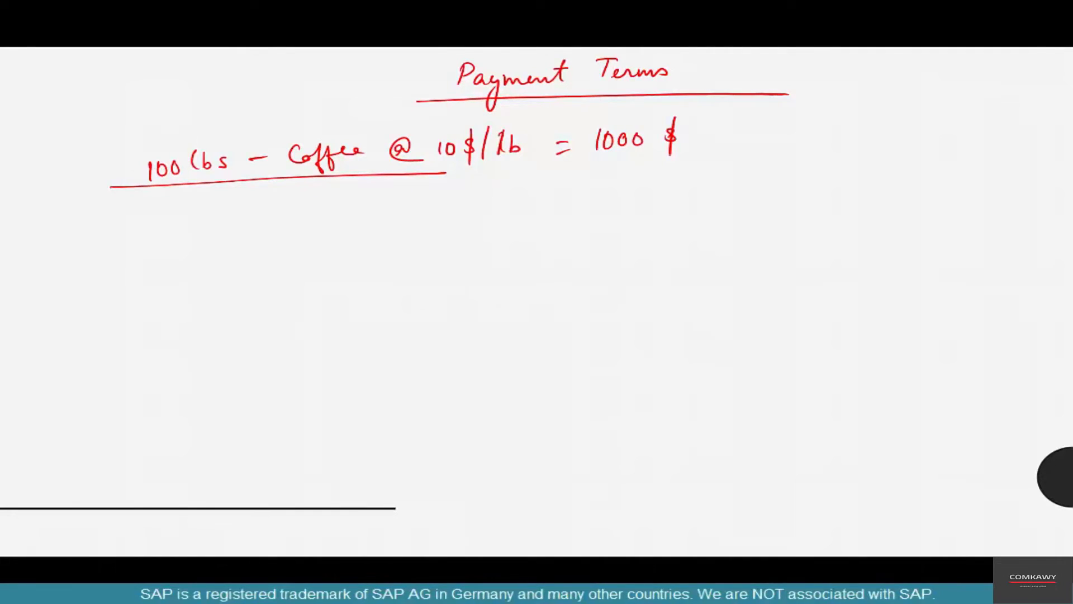
{"action": "left_click_drag", "start_coordinate": [29, 220], "coordinate": [1044, 196]}
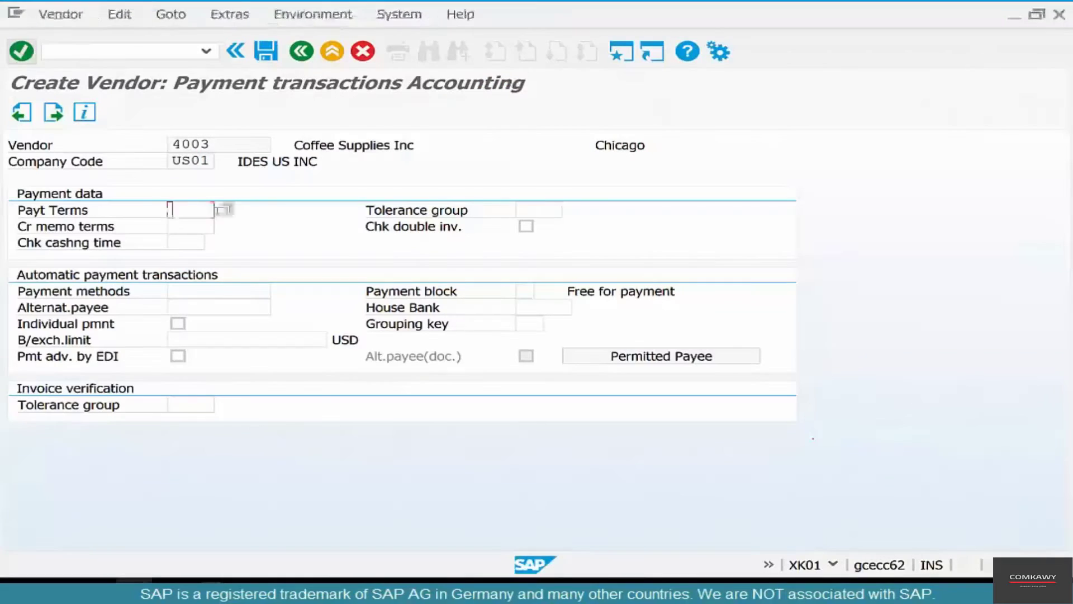
- Open the Terms of Payment value help with F4 on the Payt Terms field
{"action": "key", "text": "F4"}
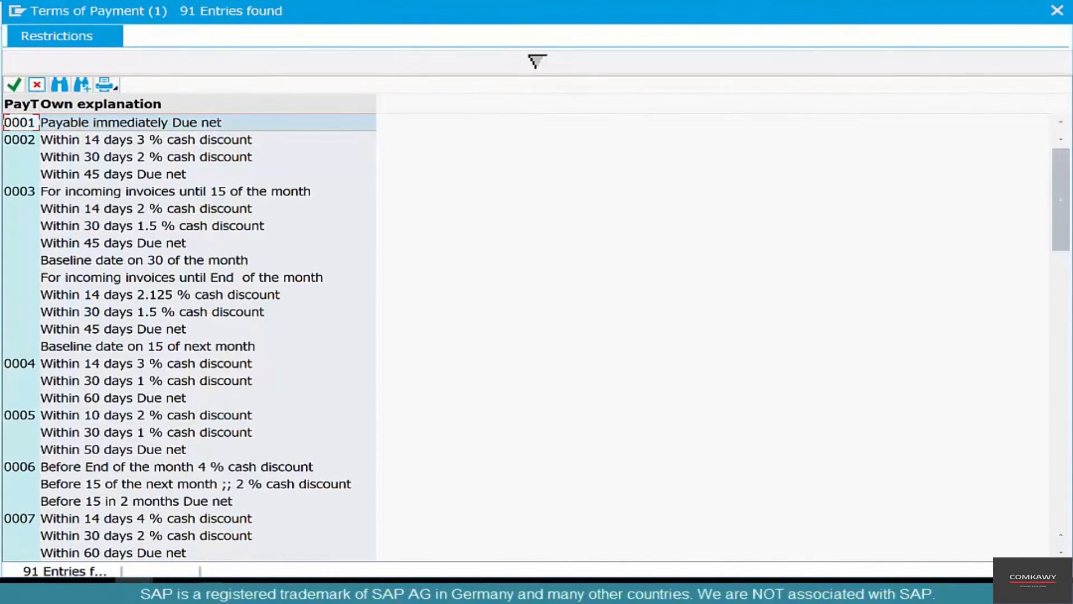
- Review term 0002 (14 days 3%, 30 days 2%, 45 days net) and 0003, then close the list
{"action": "left_click", "coordinate": [207, 139]}
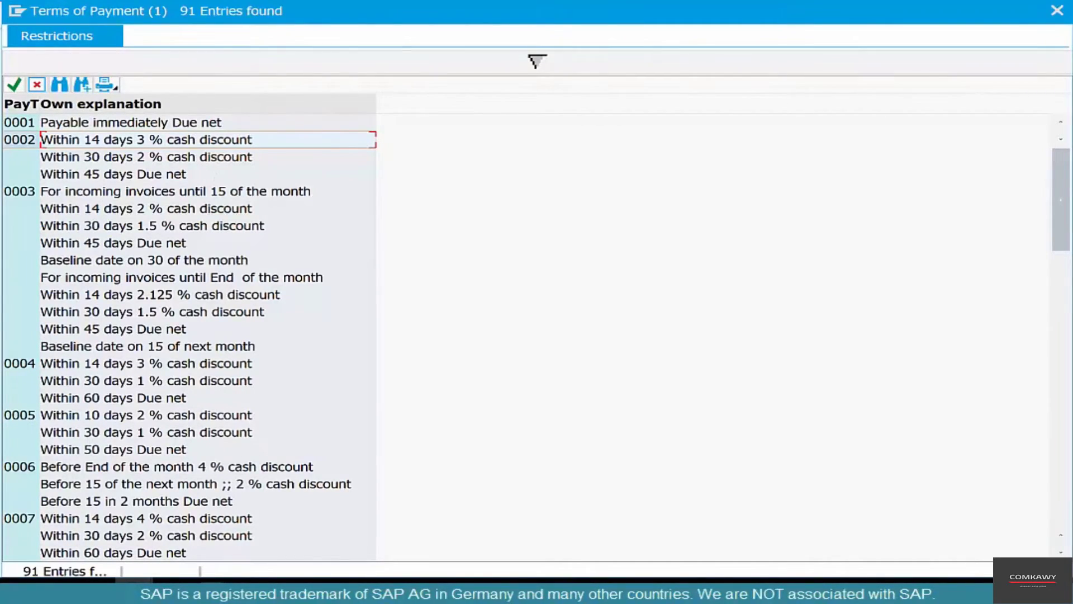
{"action": "left_click", "coordinate": [173, 174]}
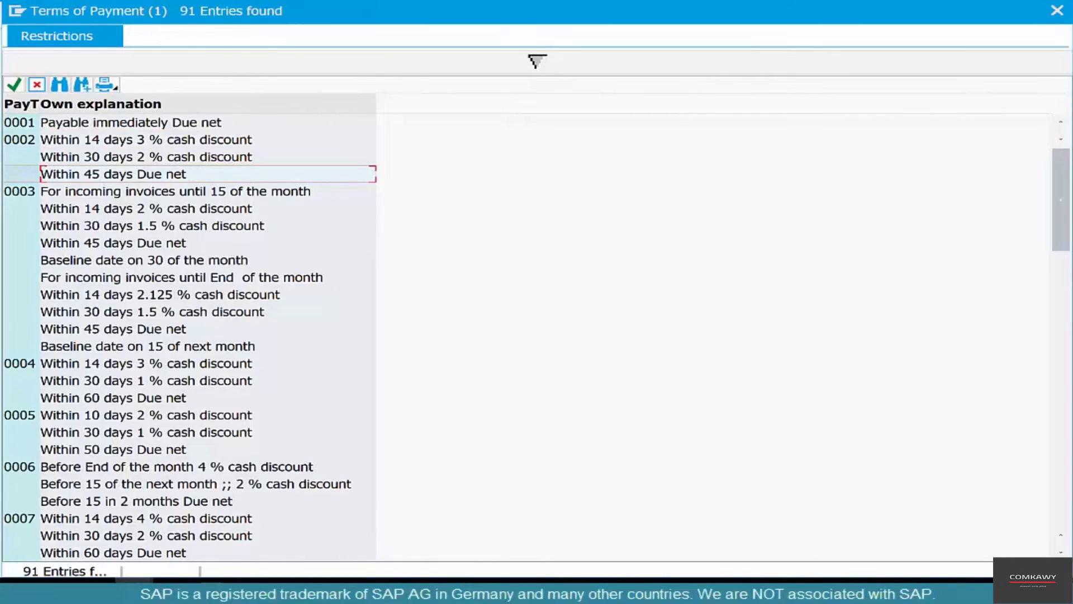
{"action": "left_click", "coordinate": [146, 157]}
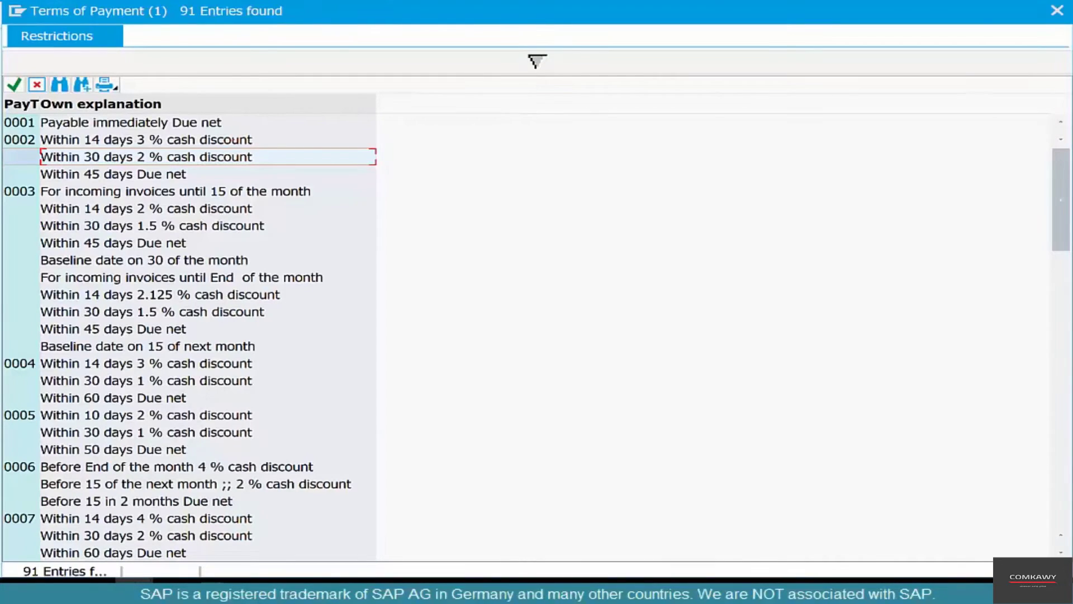
{"action": "left_click", "coordinate": [145, 139]}
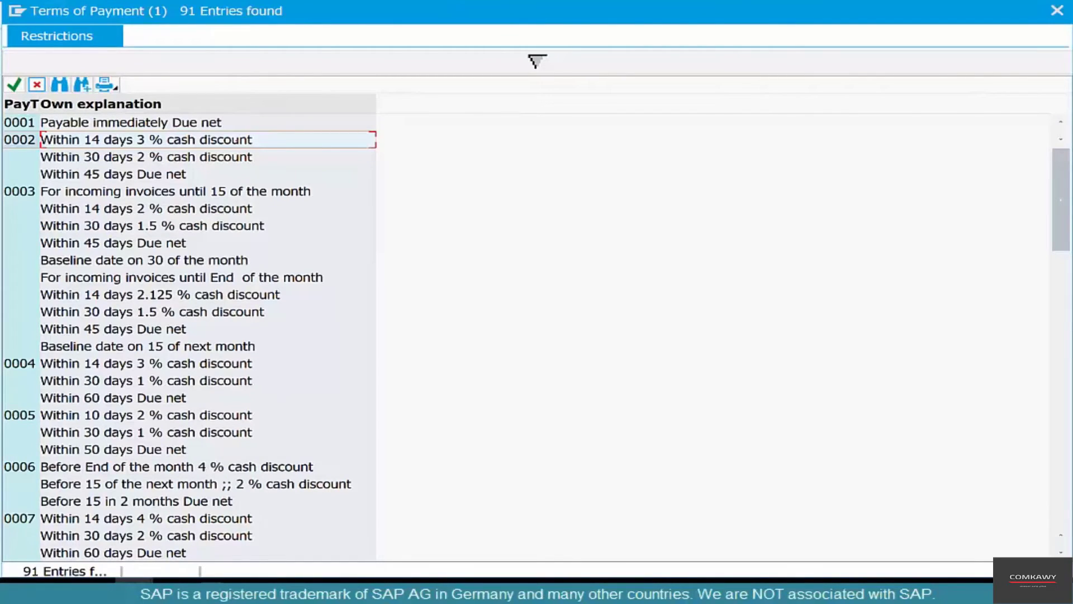
{"action": "left_click", "coordinate": [146, 260]}
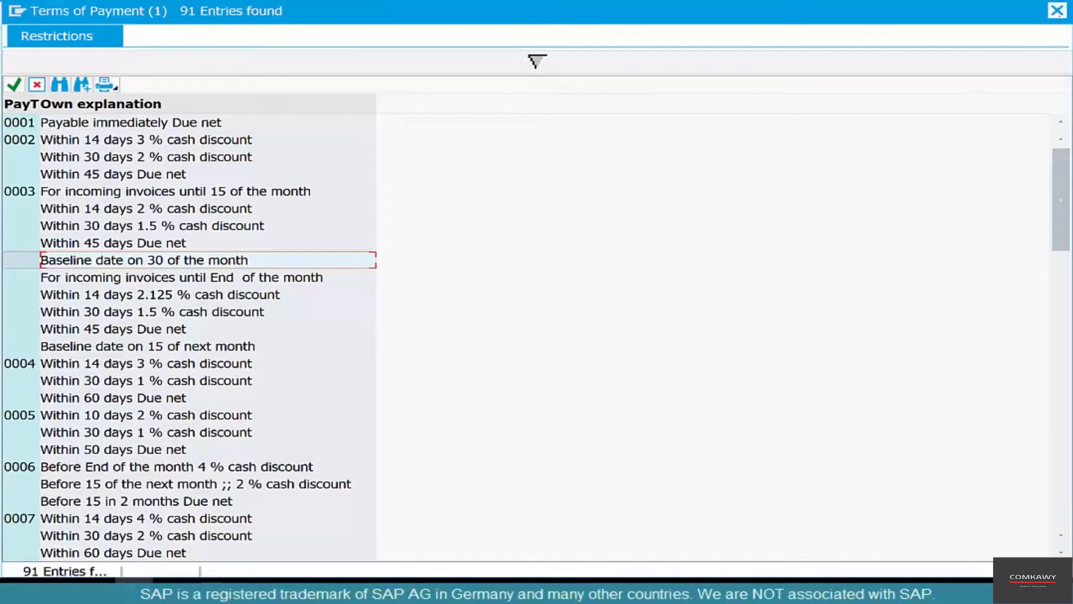
{"action": "left_click", "coordinate": [1056, 10]}
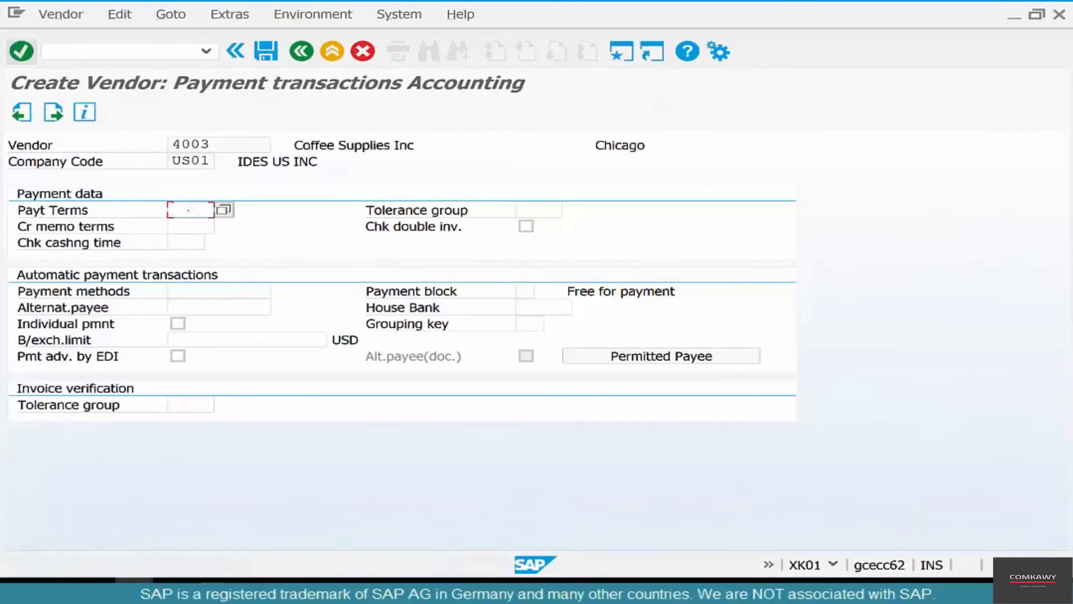
- Enter company-code payment terms 0002, then order currency USD and purchasing payment terms 0002
{"action": "type", "text": "0002"}
{"action": "key", "text": "Return"}
{"action": "key", "text": "Return"}
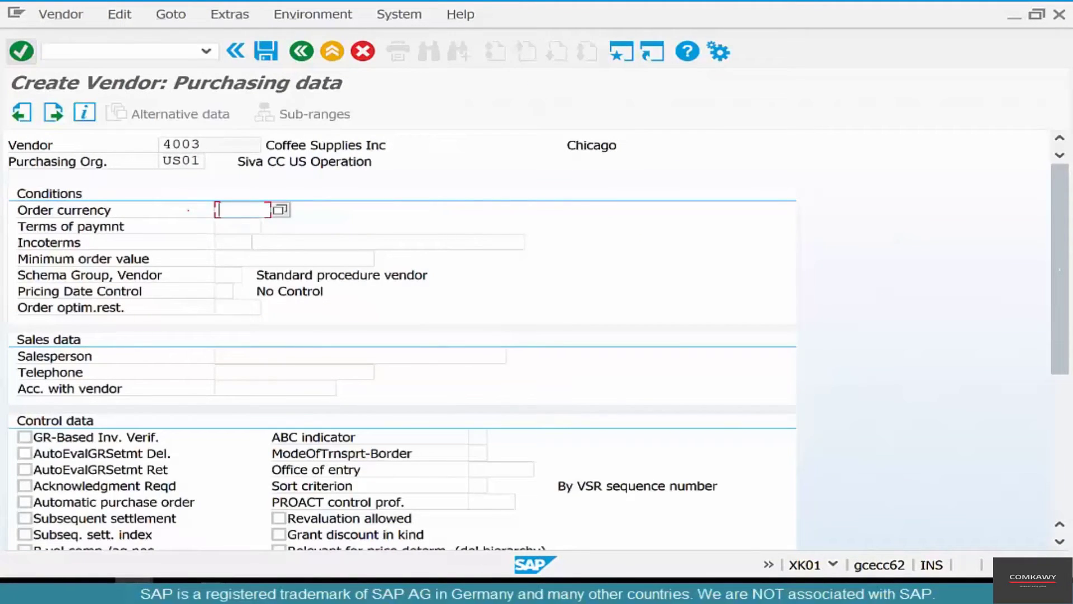
{"action": "type", "text": "usd"}
{"action": "key", "text": "Escape"}
{"action": "key", "text": "Tab"}
{"action": "type", "text": "0002"}
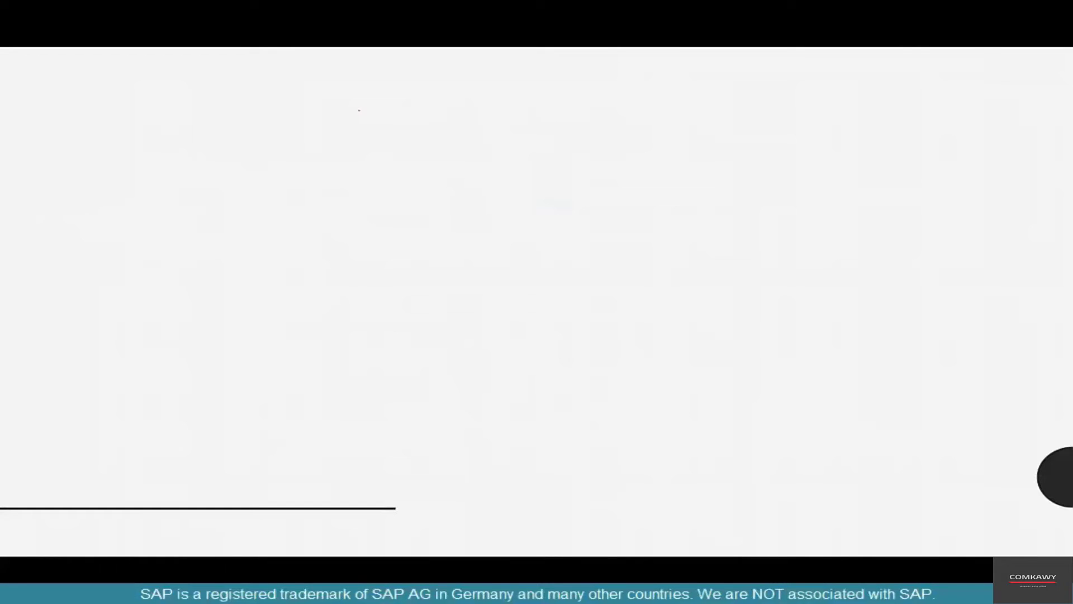
- Draw a B for the vendor with arrows going up, down-left and down-right
{"action": "mouse_move", "coordinate": [363, 110]}
{"action": "left_mouse_down"}
{"action": "mouse_move", "coordinate": [370, 118]}
{"action": "mouse_move", "coordinate": [347, 146]}
{"action": "mouse_move", "coordinate": [372, 122]}
{"action": "left_mouse_up"}
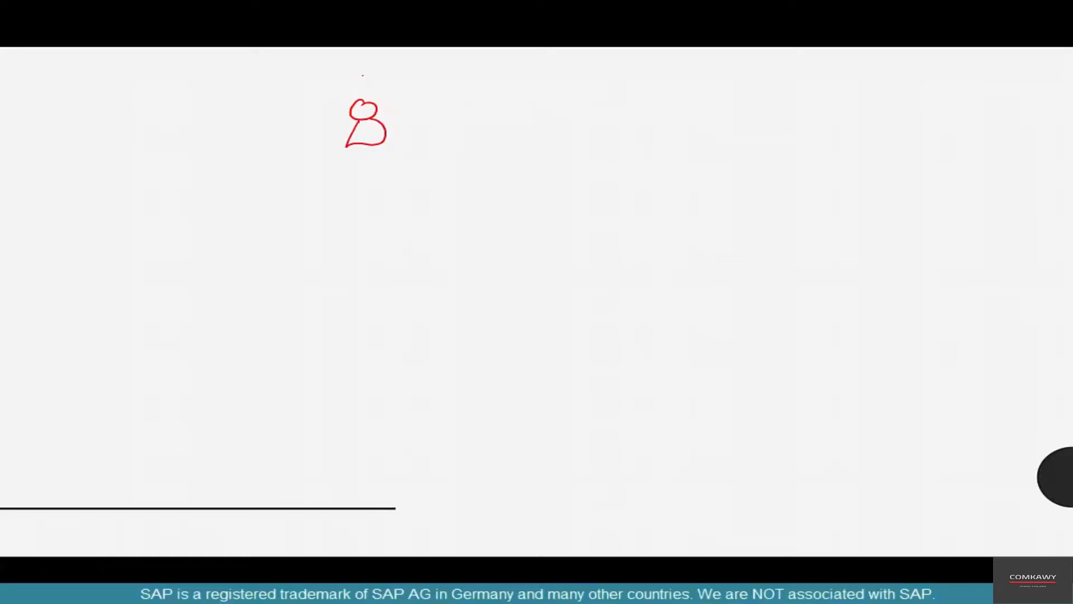
{"action": "mouse_move", "coordinate": [361, 63]}
{"action": "left_mouse_down"}
{"action": "mouse_move", "coordinate": [361, 99]}
{"action": "mouse_move", "coordinate": [370, 71]}
{"action": "left_mouse_up"}
{"action": "mouse_move", "coordinate": [403, 145]}
{"action": "left_mouse_down"}
{"action": "mouse_move", "coordinate": [464, 172]}
{"action": "mouse_move", "coordinate": [445, 181]}
{"action": "left_mouse_up"}
{"action": "mouse_move", "coordinate": [334, 155]}
{"action": "left_mouse_down"}
{"action": "mouse_move", "coordinate": [281, 204]}
{"action": "mouse_move", "coordinate": [290, 210]}
{"action": "left_mouse_up"}
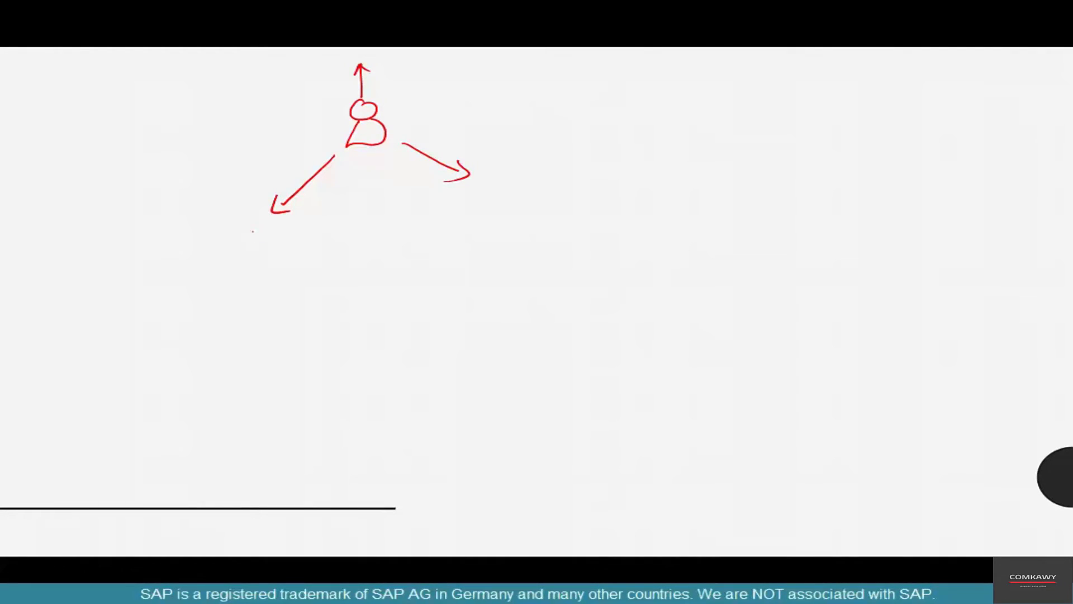
- Write 0002 and 0003 under the lower arrows and US01 on the right
{"action": "mouse_move", "coordinate": [252, 229]}
{"action": "left_mouse_down"}
{"action": "mouse_move", "coordinate": [246, 239]}
{"action": "mouse_move", "coordinate": [254, 230]}
{"action": "left_mouse_up"}
{"action": "mouse_move", "coordinate": [267, 228]}
{"action": "left_mouse_down"}
{"action": "mouse_move", "coordinate": [262, 241]}
{"action": "mouse_move", "coordinate": [271, 232]}
{"action": "left_mouse_up"}
{"action": "mouse_move", "coordinate": [279, 228]}
{"action": "left_mouse_down"}
{"action": "mouse_move", "coordinate": [275, 239]}
{"action": "mouse_move", "coordinate": [283, 230]}
{"action": "left_mouse_up"}
{"action": "left_click_drag", "start_coordinate": [289, 228], "coordinate": [303, 242]}
{"action": "mouse_move", "coordinate": [462, 197]}
{"action": "left_mouse_down"}
{"action": "mouse_move", "coordinate": [499, 199]}
{"action": "mouse_move", "coordinate": [507, 212]}
{"action": "left_mouse_up"}
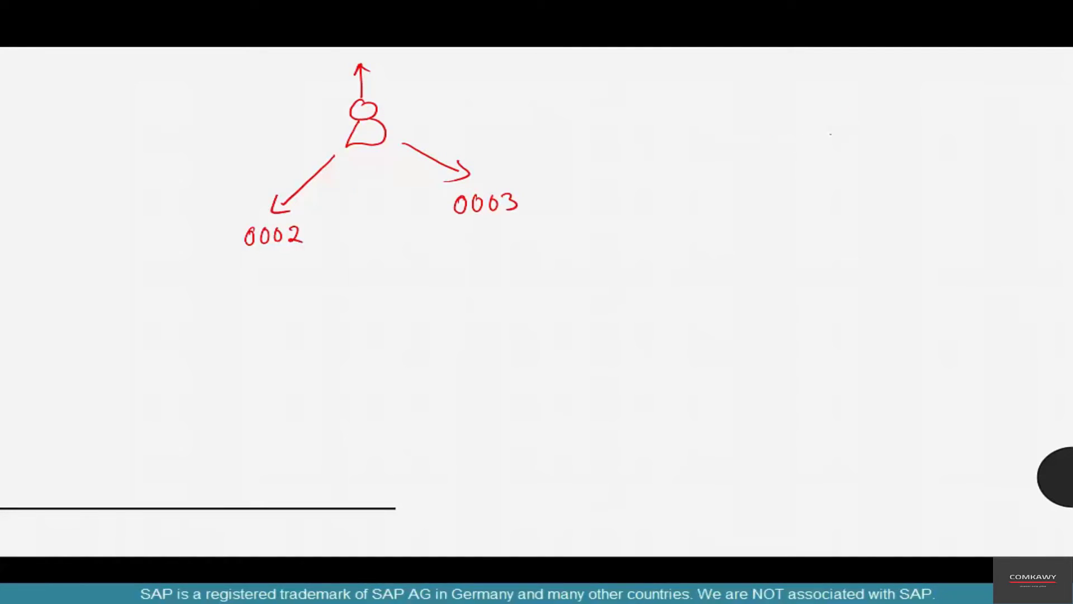
{"action": "left_click_drag", "start_coordinate": [844, 107], "coordinate": [906, 111]}
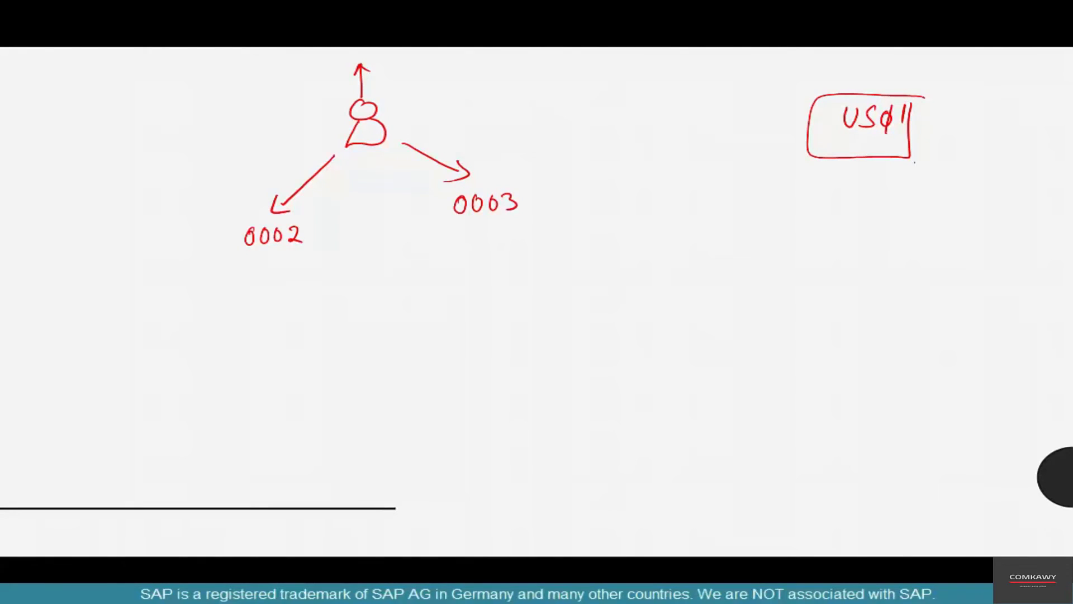
- Draw branches from US01 down to CHI, SEA and NY
{"action": "mouse_move", "coordinate": [875, 172]}
{"action": "left_mouse_down"}
{"action": "mouse_move", "coordinate": [876, 188]}
{"action": "mouse_move", "coordinate": [649, 232]}
{"action": "mouse_move", "coordinate": [627, 265]}
{"action": "mouse_move", "coordinate": [648, 276]}
{"action": "mouse_move", "coordinate": [613, 297]}
{"action": "mouse_move", "coordinate": [628, 311]}
{"action": "left_mouse_up"}
{"action": "mouse_move", "coordinate": [637, 295]}
{"action": "left_mouse_down"}
{"action": "mouse_move", "coordinate": [637, 311]}
{"action": "mouse_move", "coordinate": [648, 307]}
{"action": "left_mouse_up"}
{"action": "left_click_drag", "start_coordinate": [639, 303], "coordinate": [677, 307]}
{"action": "left_click_drag", "start_coordinate": [875, 204], "coordinate": [878, 264]}
{"action": "mouse_move", "coordinate": [872, 254]}
{"action": "left_mouse_down"}
{"action": "mouse_move", "coordinate": [884, 255]}
{"action": "mouse_move", "coordinate": [850, 293]}
{"action": "mouse_move", "coordinate": [873, 294]}
{"action": "left_mouse_up"}
{"action": "left_click_drag", "start_coordinate": [878, 277], "coordinate": [887, 276]}
{"action": "left_click_drag", "start_coordinate": [869, 294], "coordinate": [902, 280]}
{"action": "left_click_drag", "start_coordinate": [902, 280], "coordinate": [911, 290]}
{"action": "mouse_move", "coordinate": [867, 202]}
{"action": "left_mouse_down"}
{"action": "mouse_move", "coordinate": [1021, 196]}
{"action": "mouse_move", "coordinate": [1053, 232]}
{"action": "left_mouse_up"}
{"action": "mouse_move", "coordinate": [1042, 227]}
{"action": "left_mouse_down"}
{"action": "mouse_move", "coordinate": [1052, 235]}
{"action": "mouse_move", "coordinate": [1058, 223]}
{"action": "left_mouse_up"}
{"action": "mouse_move", "coordinate": [1012, 271]}
{"action": "left_mouse_down"}
{"action": "mouse_move", "coordinate": [1014, 254]}
{"action": "mouse_move", "coordinate": [1028, 268]}
{"action": "left_mouse_up"}
{"action": "mouse_move", "coordinate": [1029, 268]}
{"action": "left_mouse_down"}
{"action": "mouse_move", "coordinate": [1030, 251]}
{"action": "mouse_move", "coordinate": [1037, 261]}
{"action": "left_mouse_up"}
{"action": "left_click_drag", "start_coordinate": [1046, 252], "coordinate": [1034, 272]}
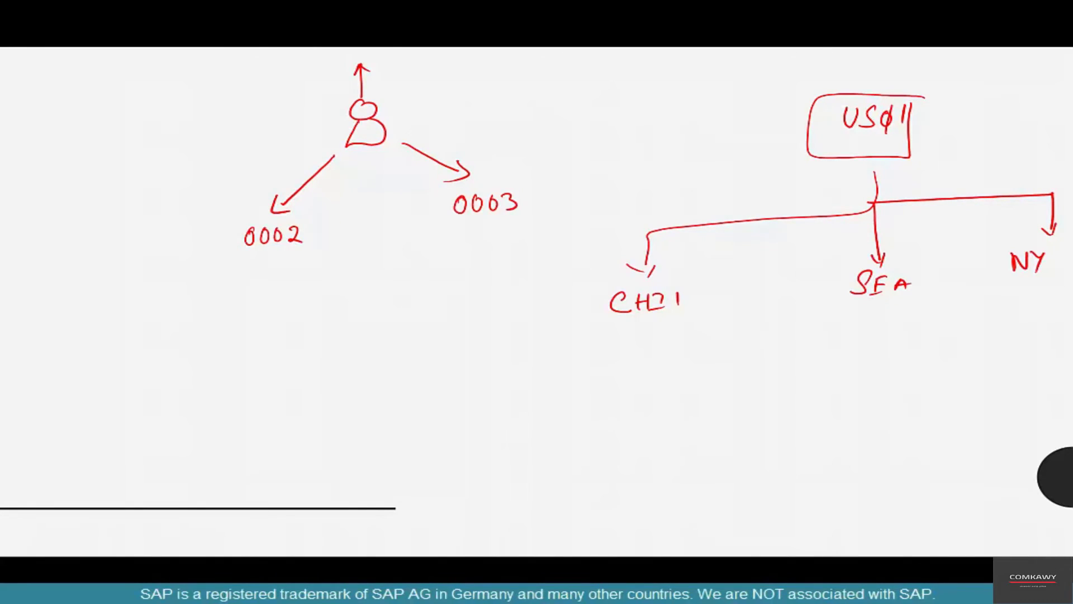
- Add up arrows under CHI, SEA and NY and a small box below CHI
{"action": "left_click_drag", "start_coordinate": [655, 366], "coordinate": [655, 337]}
{"action": "mouse_move", "coordinate": [647, 351]}
{"action": "left_mouse_down"}
{"action": "mouse_move", "coordinate": [656, 338]}
{"action": "mouse_move", "coordinate": [671, 348]}
{"action": "left_mouse_up"}
{"action": "mouse_move", "coordinate": [868, 317]}
{"action": "left_mouse_down"}
{"action": "mouse_move", "coordinate": [873, 348]}
{"action": "mouse_move", "coordinate": [873, 316]}
{"action": "left_mouse_up"}
{"action": "left_click_drag", "start_coordinate": [872, 316], "coordinate": [885, 329]}
{"action": "left_click_drag", "start_coordinate": [1022, 330], "coordinate": [1024, 300]}
{"action": "left_click_drag", "start_coordinate": [1024, 300], "coordinate": [1034, 311]}
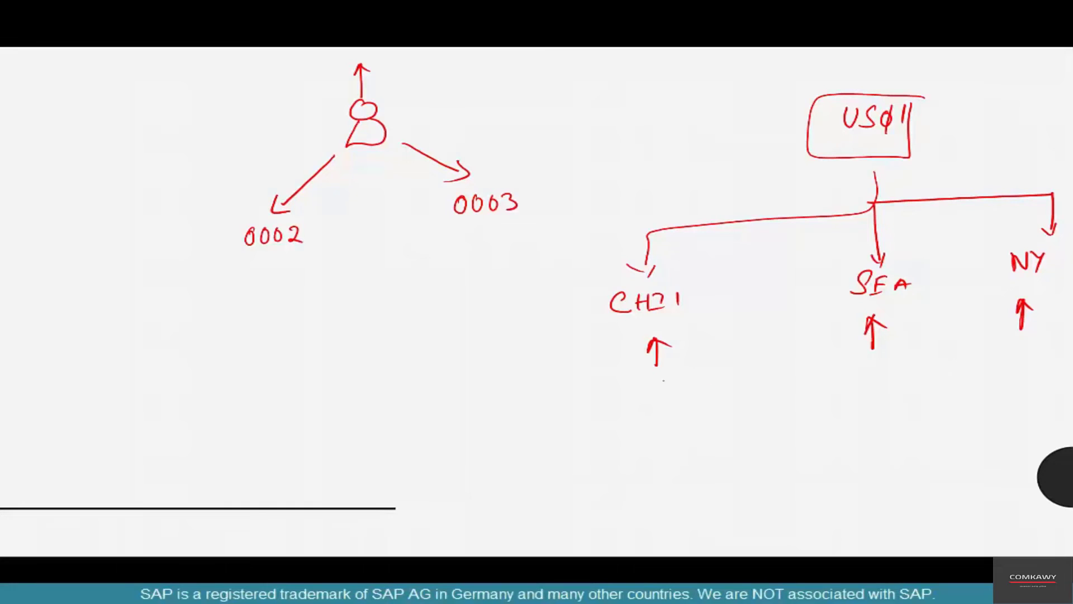
{"action": "mouse_move", "coordinate": [650, 382]}
{"action": "left_mouse_down"}
{"action": "mouse_move", "coordinate": [619, 419]}
{"action": "mouse_move", "coordinate": [687, 394]}
{"action": "mouse_move", "coordinate": [684, 384]}
{"action": "left_mouse_up"}
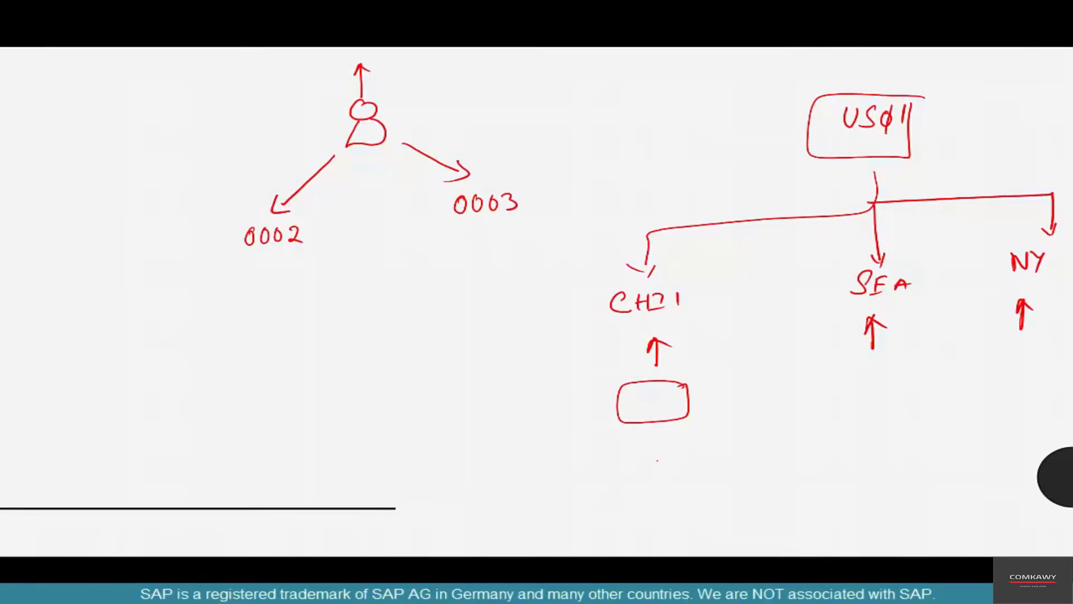
- Write NET45 under the CHI box and NET60 under SEA
{"action": "mouse_move", "coordinate": [631, 469]}
{"action": "left_mouse_down"}
{"action": "mouse_move", "coordinate": [648, 445]}
{"action": "mouse_move", "coordinate": [651, 464]}
{"action": "left_mouse_up"}
{"action": "left_click_drag", "start_coordinate": [650, 454], "coordinate": [676, 444]}
{"action": "mouse_move", "coordinate": [669, 445]}
{"action": "left_mouse_down"}
{"action": "mouse_move", "coordinate": [668, 463]}
{"action": "mouse_move", "coordinate": [701, 450]}
{"action": "mouse_move", "coordinate": [694, 461]}
{"action": "left_mouse_up"}
{"action": "mouse_move", "coordinate": [706, 440]}
{"action": "left_mouse_down"}
{"action": "mouse_move", "coordinate": [705, 456]}
{"action": "mouse_move", "coordinate": [730, 435]}
{"action": "left_mouse_up"}
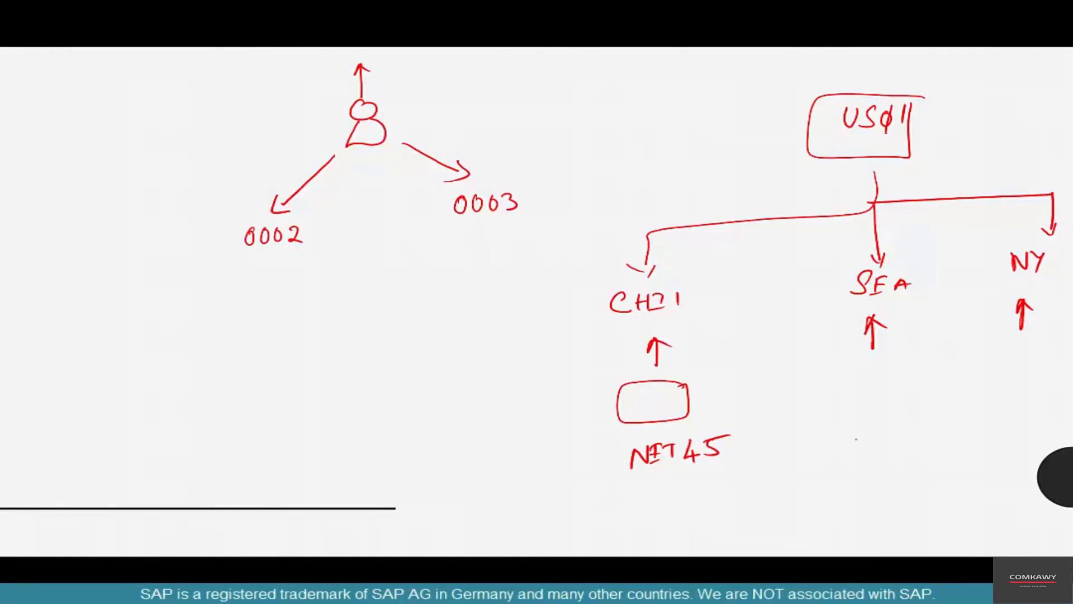
{"action": "left_click_drag", "start_coordinate": [856, 450], "coordinate": [875, 429]}
{"action": "mouse_move", "coordinate": [883, 431]}
{"action": "left_mouse_down"}
{"action": "mouse_move", "coordinate": [883, 446]}
{"action": "mouse_move", "coordinate": [904, 443]}
{"action": "left_mouse_up"}
{"action": "left_click_drag", "start_coordinate": [893, 429], "coordinate": [912, 424]}
{"action": "left_click_drag", "start_coordinate": [924, 418], "coordinate": [923, 430]}
{"action": "left_click_drag", "start_coordinate": [937, 419], "coordinate": [937, 420]}
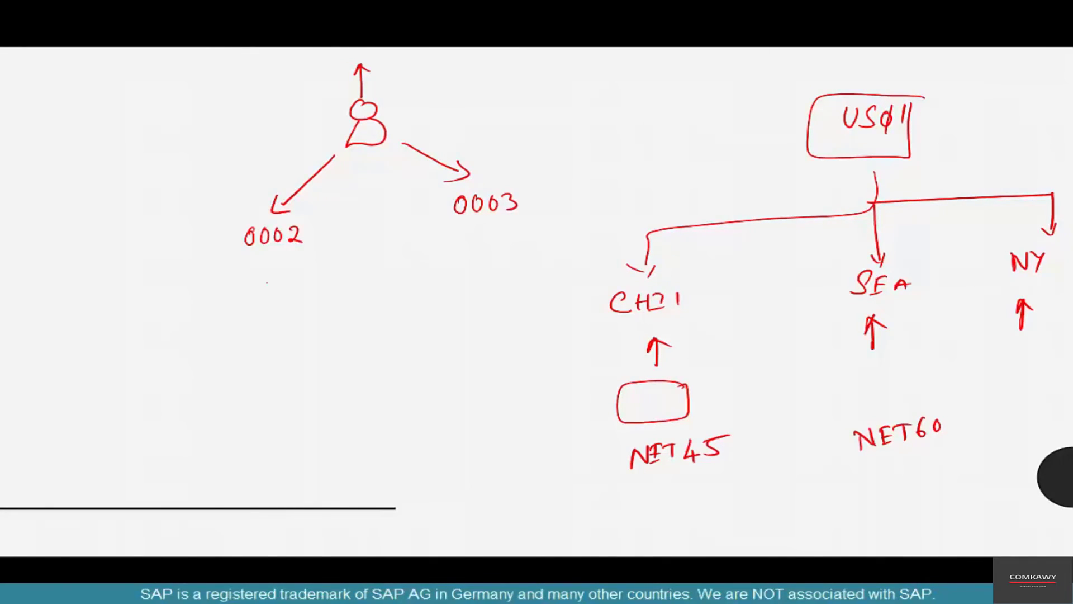
- Tick 0002 and 0003 with check marks and box 0002
{"action": "left_click_drag", "start_coordinate": [257, 271], "coordinate": [291, 257]}
{"action": "left_click_drag", "start_coordinate": [479, 246], "coordinate": [510, 228]}
{"action": "mouse_move", "coordinate": [327, 214]}
{"action": "left_mouse_down"}
{"action": "mouse_move", "coordinate": [224, 288]}
{"action": "mouse_move", "coordinate": [318, 224]}
{"action": "left_mouse_up"}
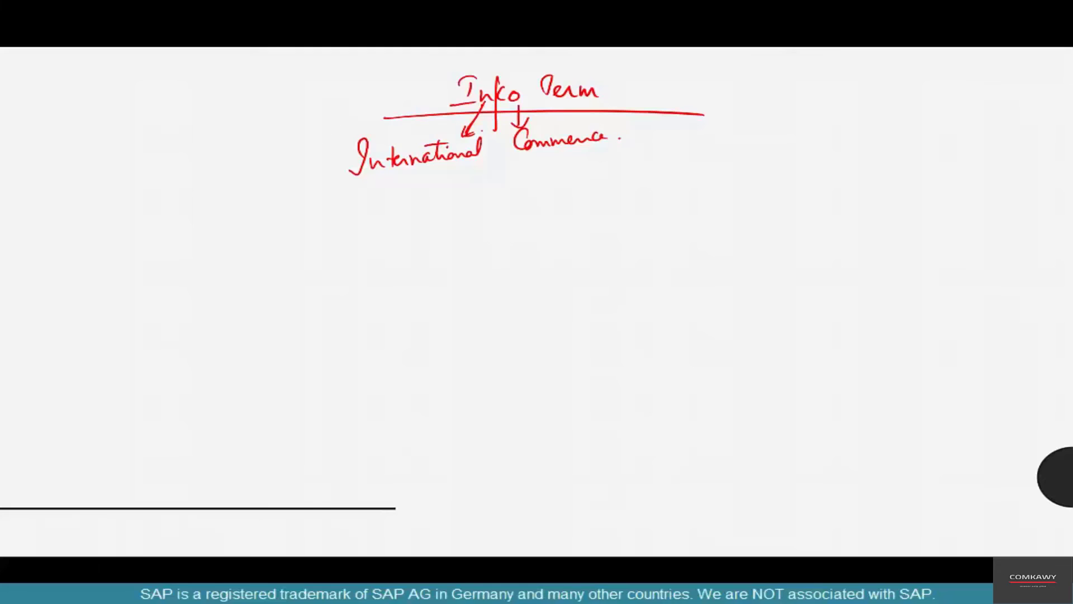
- Handwrite an underlined FOB with Warehouse beside it on the PowerPoint whiteboard
{"action": "left_click_drag", "start_coordinate": [473, 231], "coordinate": [478, 207]}
{"action": "left_click_drag", "start_coordinate": [478, 206], "coordinate": [493, 205]}
{"action": "mouse_move", "coordinate": [475, 219]}
{"action": "left_mouse_down"}
{"action": "mouse_move", "coordinate": [507, 211]}
{"action": "mouse_move", "coordinate": [497, 220]}
{"action": "left_mouse_up"}
{"action": "left_click_drag", "start_coordinate": [524, 205], "coordinate": [523, 224]}
{"action": "mouse_move", "coordinate": [524, 207]}
{"action": "left_mouse_down"}
{"action": "mouse_move", "coordinate": [539, 224]}
{"action": "mouse_move", "coordinate": [525, 226]}
{"action": "left_mouse_up"}
{"action": "left_click_drag", "start_coordinate": [437, 247], "coordinate": [559, 240]}
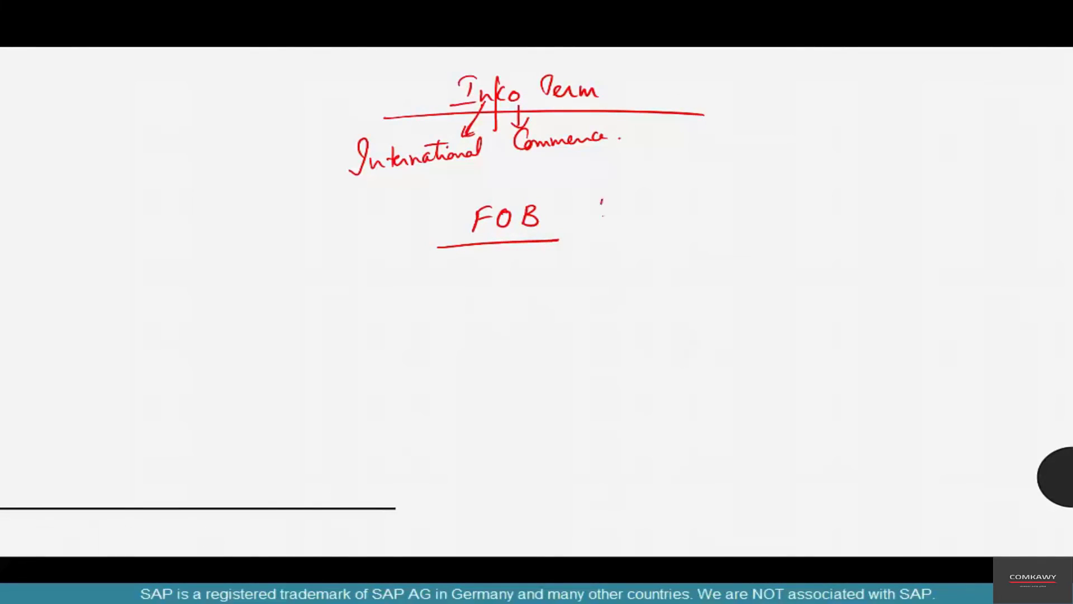
{"action": "left_click_drag", "start_coordinate": [595, 205], "coordinate": [726, 210]}
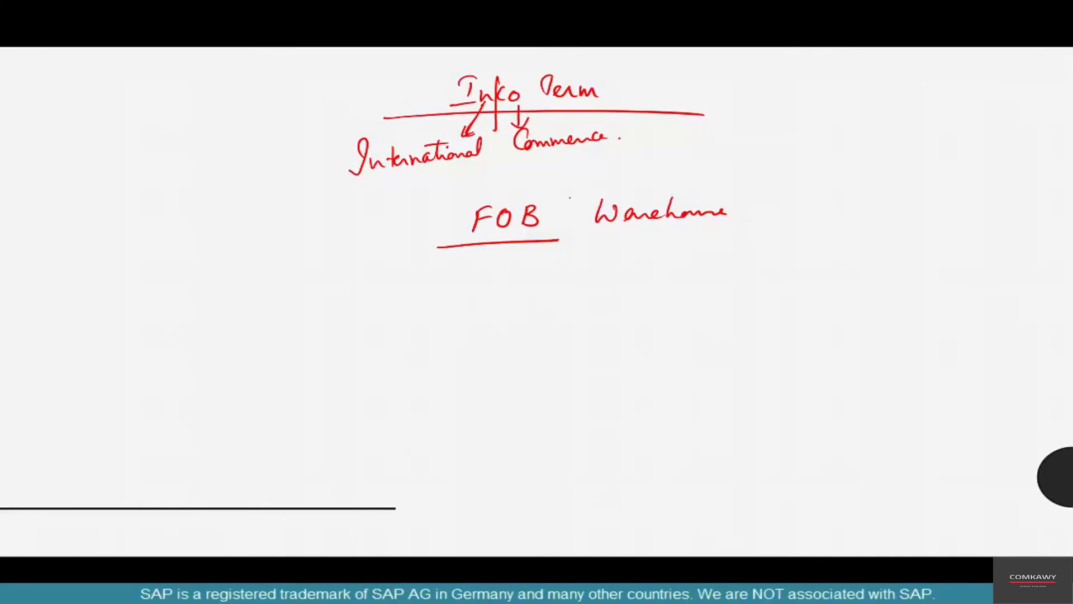
- Box FOB and Warehouse, add arrows, CIP and an empty box, then return to SAP
{"action": "mouse_move", "coordinate": [568, 180]}
{"action": "left_mouse_down"}
{"action": "mouse_move", "coordinate": [565, 233]}
{"action": "mouse_move", "coordinate": [439, 246]}
{"action": "mouse_move", "coordinate": [480, 178]}
{"action": "mouse_move", "coordinate": [568, 178]}
{"action": "left_mouse_up"}
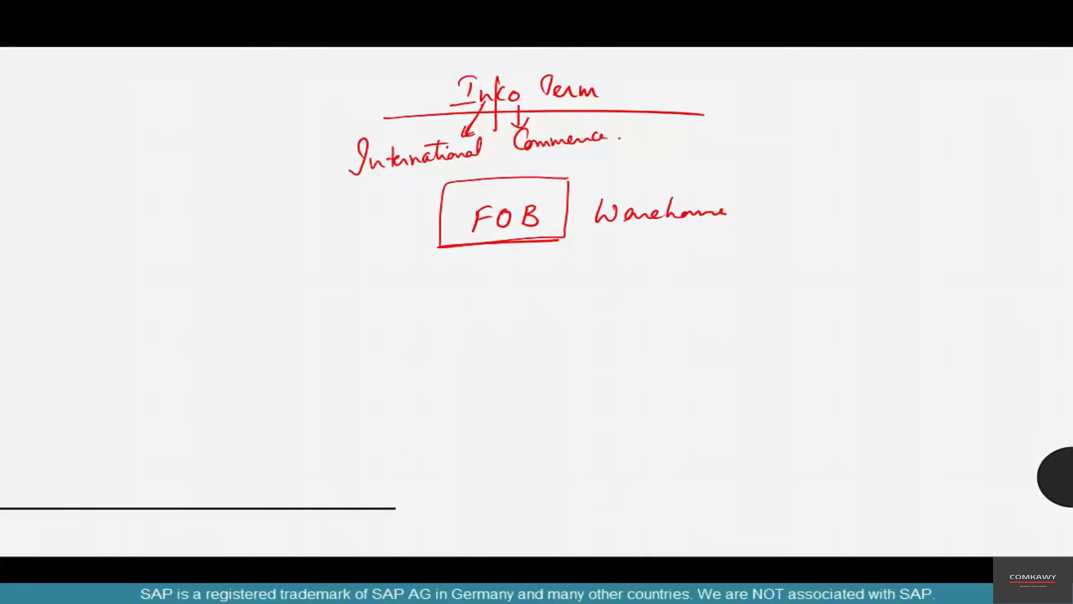
{"action": "left_click_drag", "start_coordinate": [598, 179], "coordinate": [597, 230]}
{"action": "mouse_move", "coordinate": [595, 179]}
{"action": "left_mouse_down"}
{"action": "mouse_move", "coordinate": [610, 177]}
{"action": "mouse_move", "coordinate": [671, 240]}
{"action": "mouse_move", "coordinate": [598, 243]}
{"action": "left_mouse_up"}
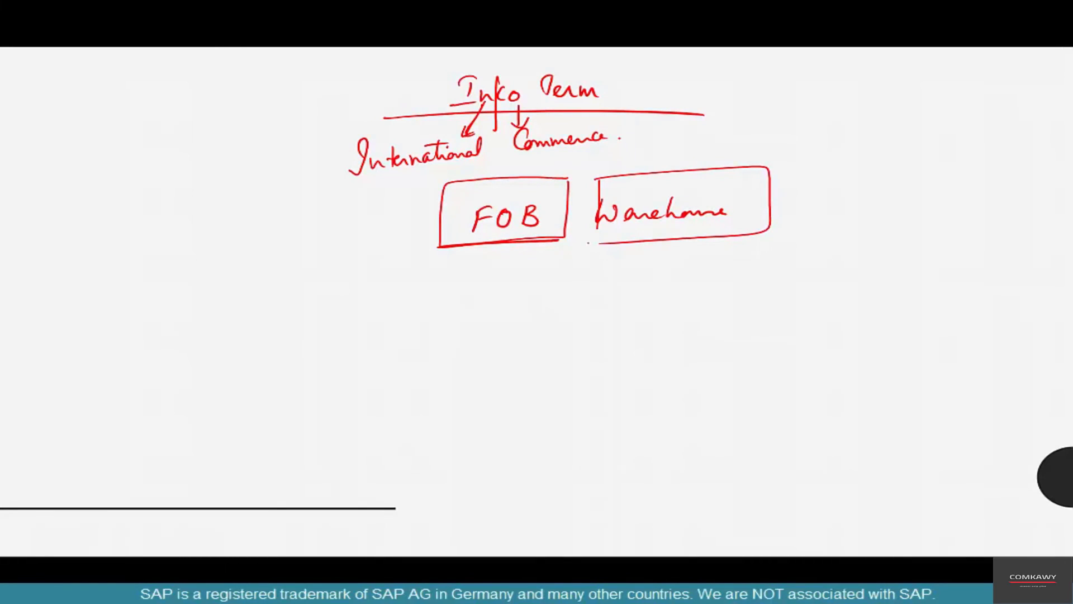
{"action": "left_click_drag", "start_coordinate": [518, 262], "coordinate": [520, 285]}
{"action": "mouse_move", "coordinate": [683, 248]}
{"action": "left_mouse_down"}
{"action": "mouse_move", "coordinate": [685, 270]}
{"action": "mouse_move", "coordinate": [693, 252]}
{"action": "left_mouse_up"}
{"action": "mouse_move", "coordinate": [494, 307]}
{"action": "left_mouse_down"}
{"action": "mouse_move", "coordinate": [498, 326]}
{"action": "mouse_move", "coordinate": [526, 307]}
{"action": "left_mouse_up"}
{"action": "mouse_move", "coordinate": [517, 308]}
{"action": "left_mouse_down"}
{"action": "mouse_move", "coordinate": [517, 323]}
{"action": "mouse_move", "coordinate": [528, 323]}
{"action": "left_mouse_up"}
{"action": "left_click_drag", "start_coordinate": [540, 304], "coordinate": [541, 316]}
{"action": "left_click_drag", "start_coordinate": [529, 289], "coordinate": [567, 294]}
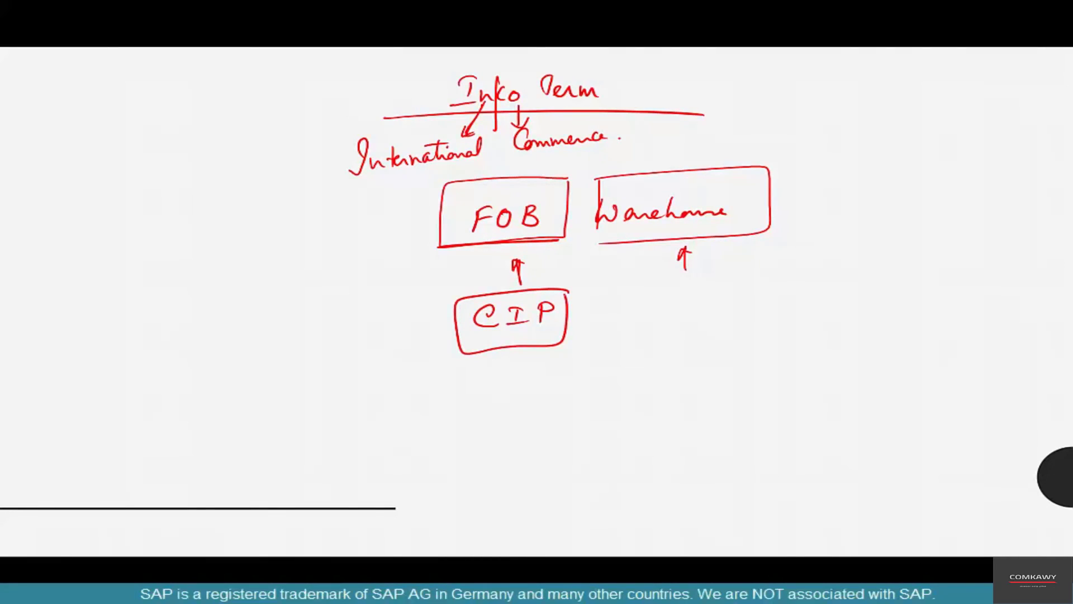
{"action": "mouse_move", "coordinate": [778, 269]}
{"action": "left_mouse_down"}
{"action": "mouse_move", "coordinate": [659, 273]}
{"action": "mouse_move", "coordinate": [718, 336]}
{"action": "mouse_move", "coordinate": [780, 270]}
{"action": "left_mouse_up"}
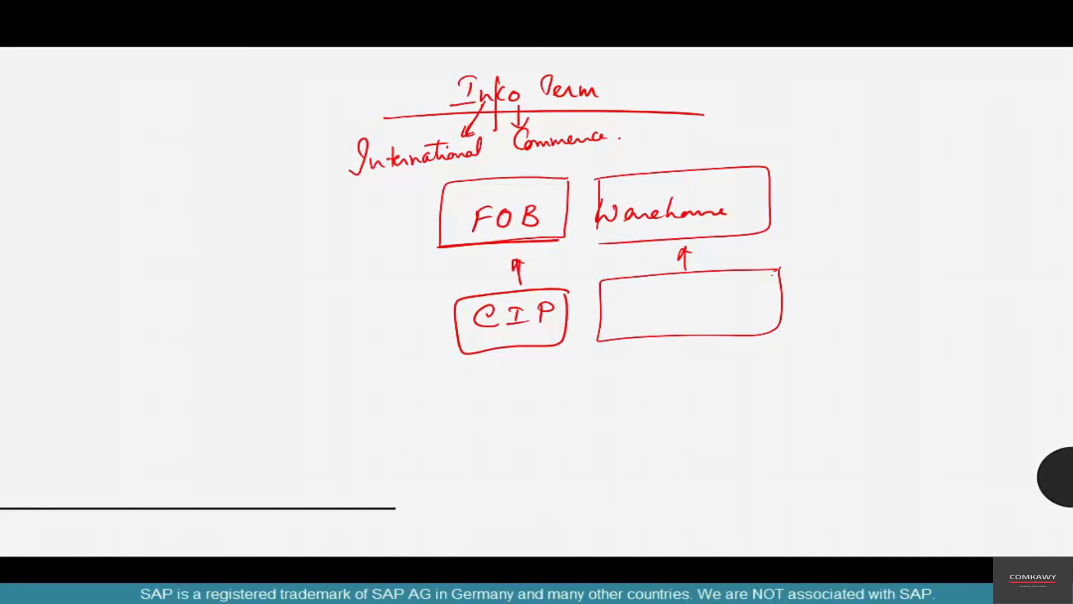
{"action": "key", "text": "alt+Tab"}
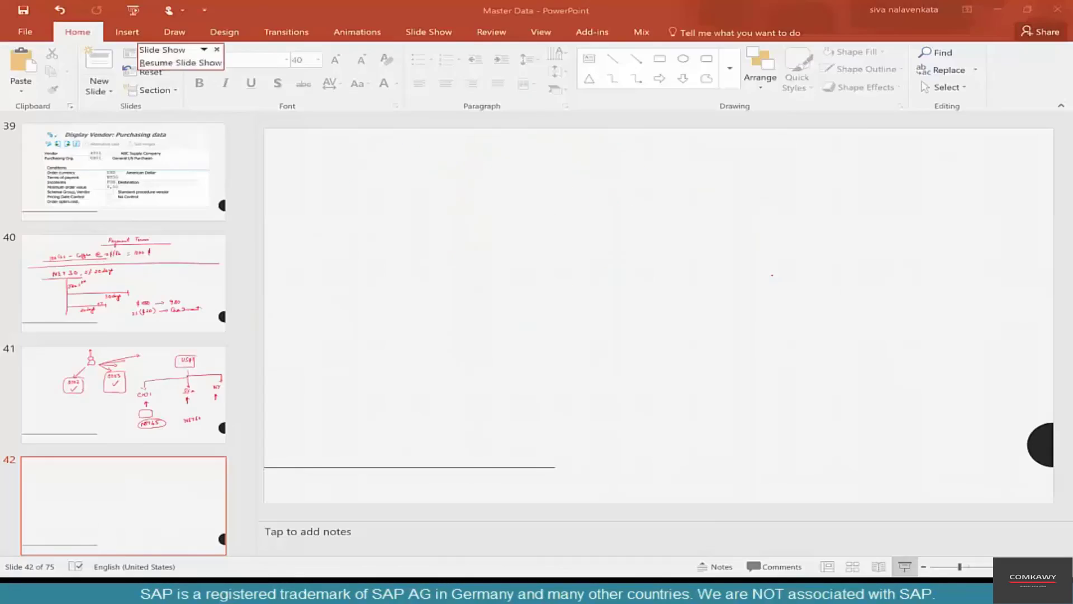
{"action": "key", "text": "alt+Tab"}
{"action": "key", "text": "alt+Tab"}
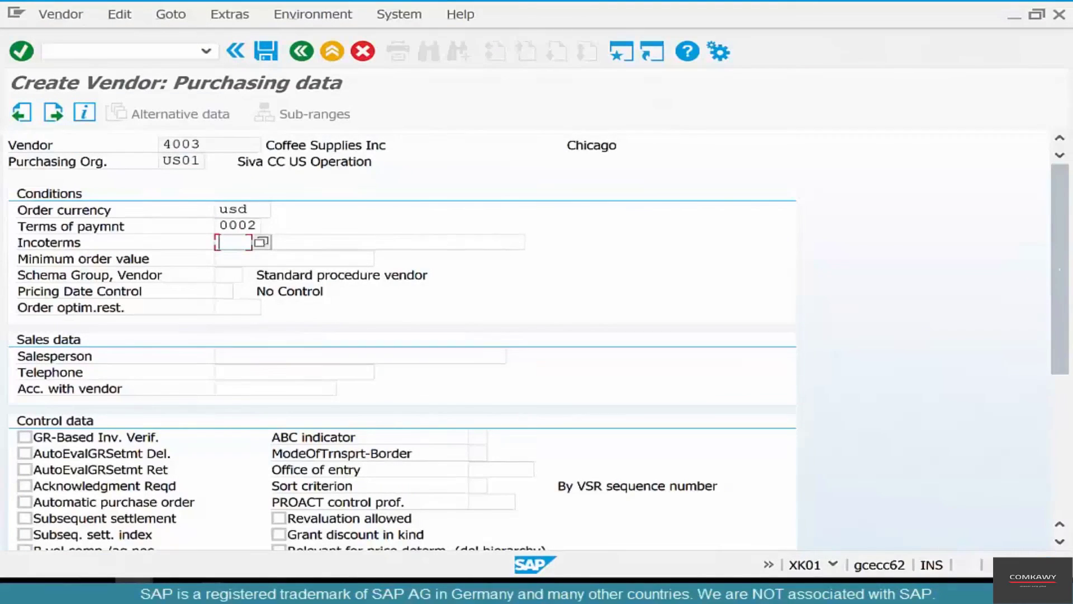
- Pick FOB (Free on board) from the Incoterms list and enter WH as the second part
{"action": "key", "text": "F4"}
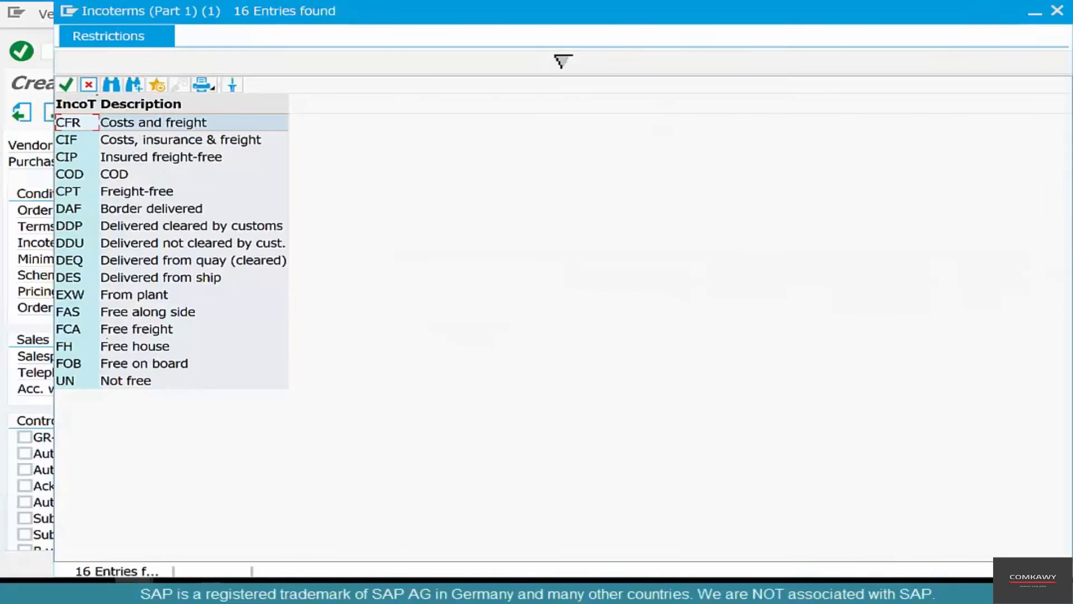
{"action": "left_click", "coordinate": [68, 363]}
{"action": "key", "text": "Return"}
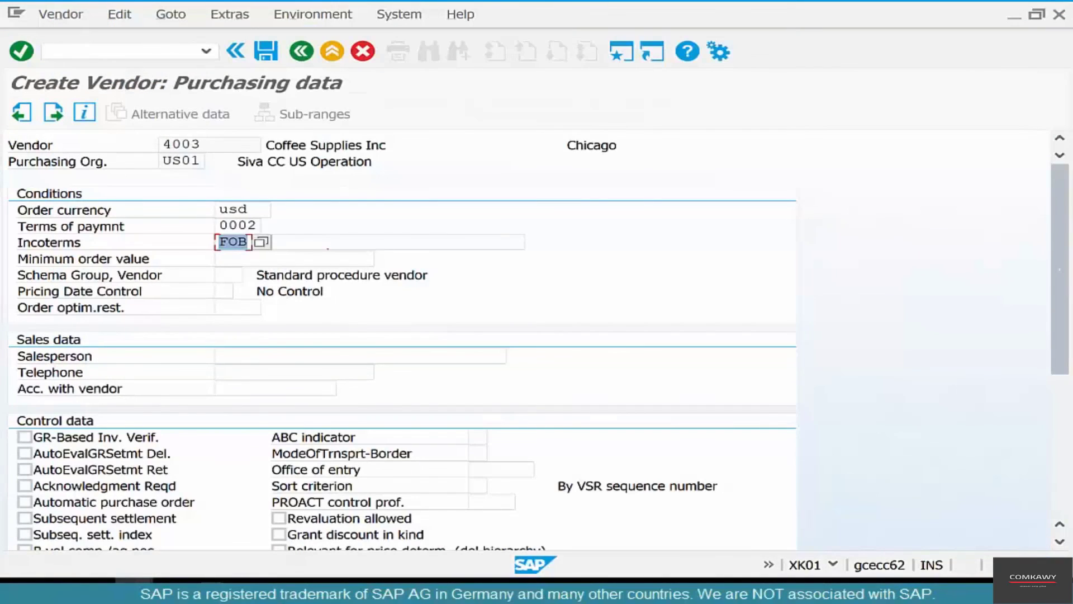
{"action": "type", "text": "WH"}
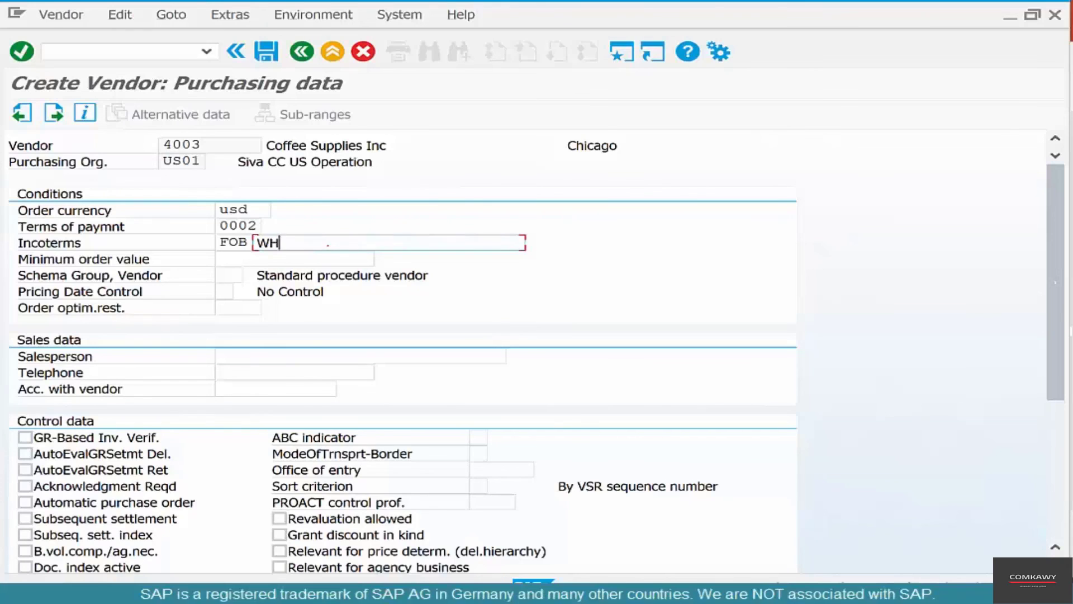
{"action": "left_click", "coordinate": [234, 454]}
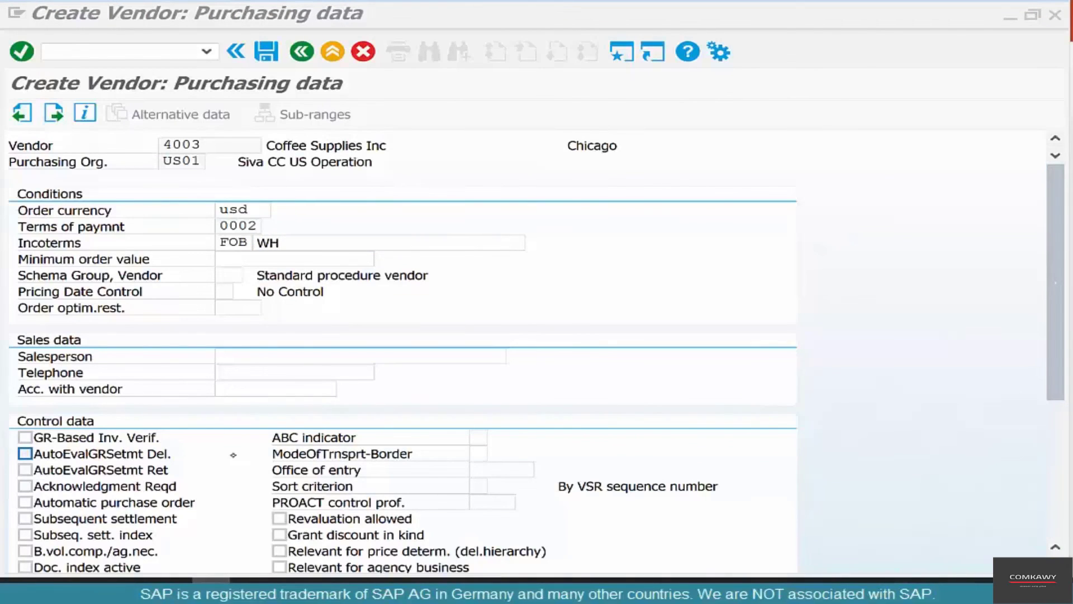
{"action": "scroll", "coordinate": [234, 454], "scroll_direction": "down", "scroll_amount": 3}
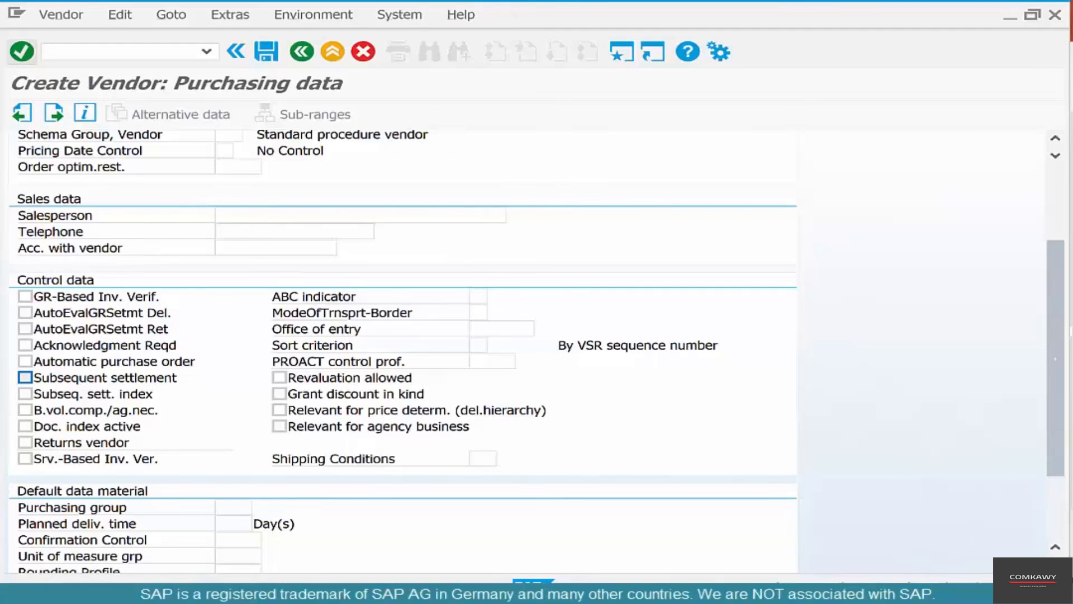
- Confirm the VN partner row for vendor 4003 on Partner functions and save the vendor
{"action": "left_click", "coordinate": [23, 52]}
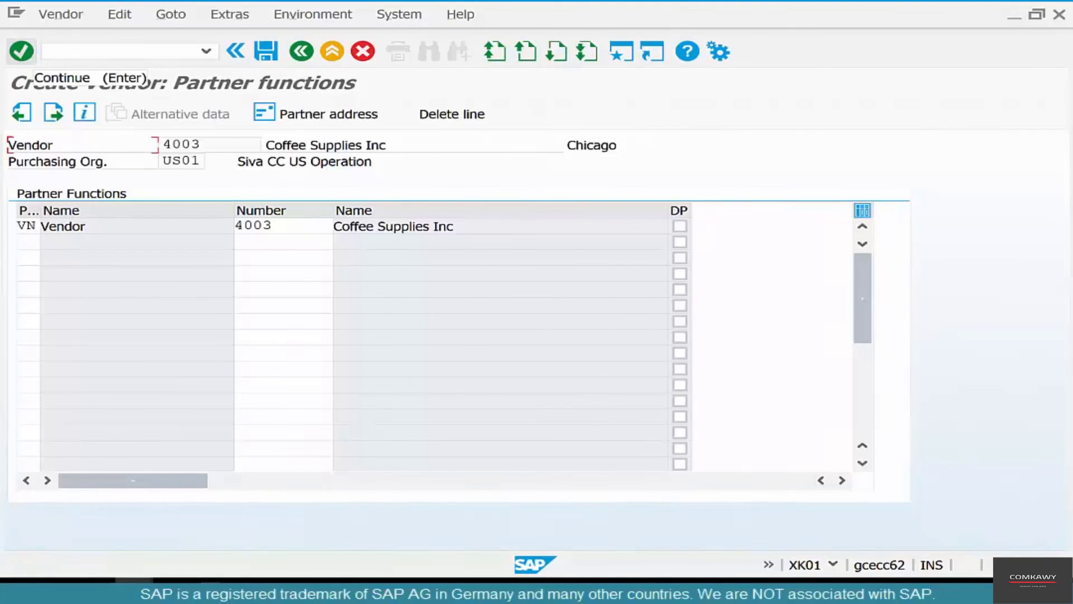
{"action": "left_click_drag", "start_coordinate": [290, 224], "coordinate": [212, 228]}
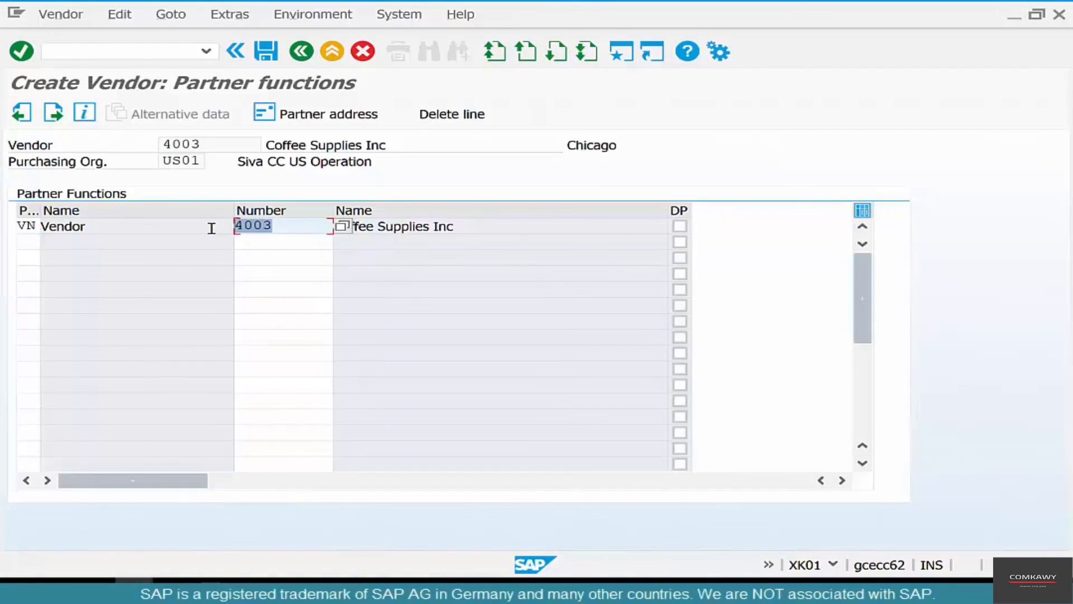
{"action": "left_click", "coordinate": [21, 50]}
{"action": "left_click", "coordinate": [361, 339]}
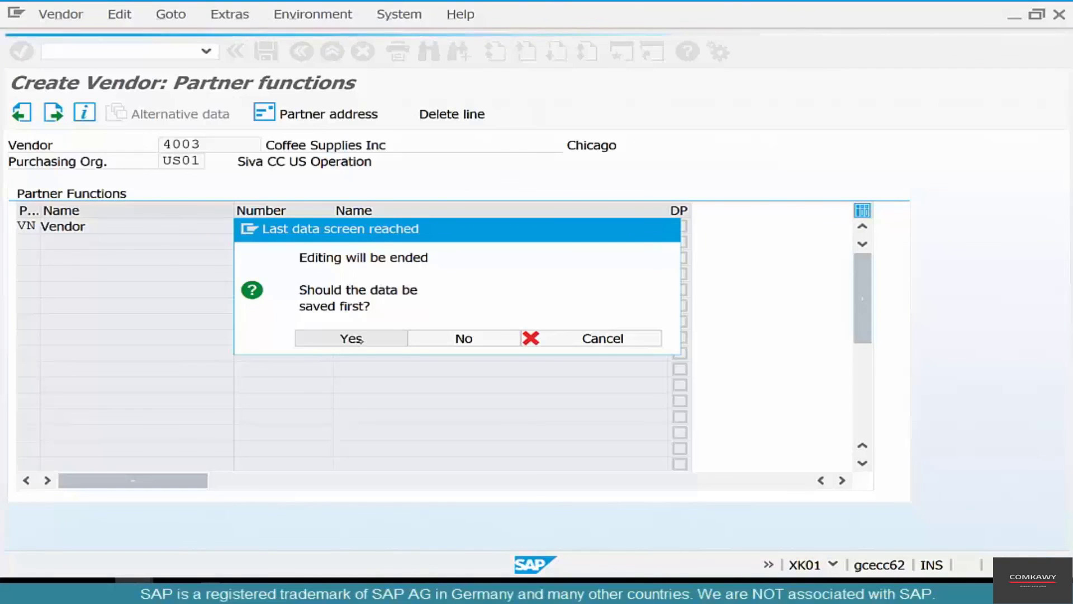